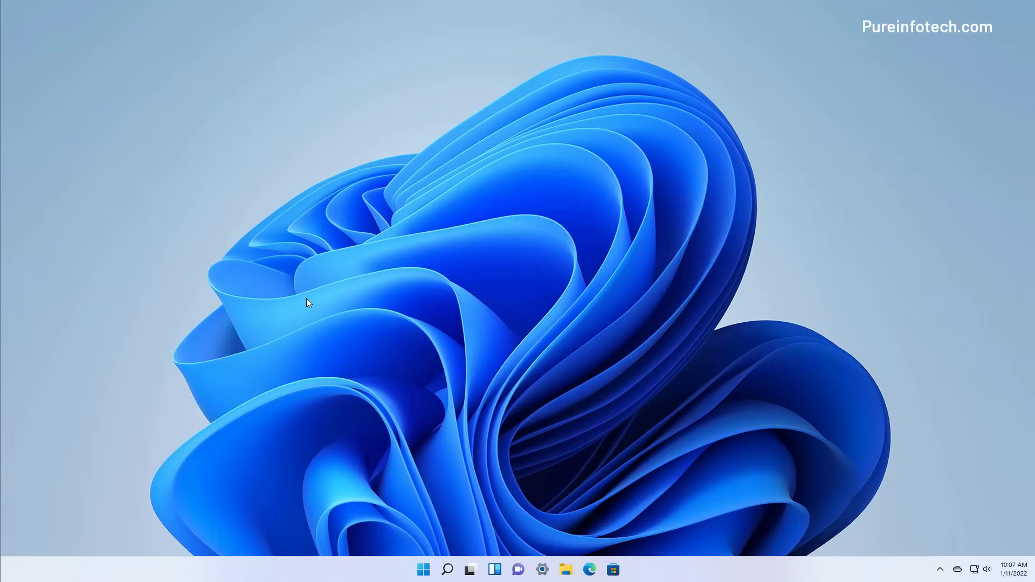
# Step: Open Settings, go to Storage's Disks & volumes page, and expand the (No label) (C:) volume
pyautogui.press('super')
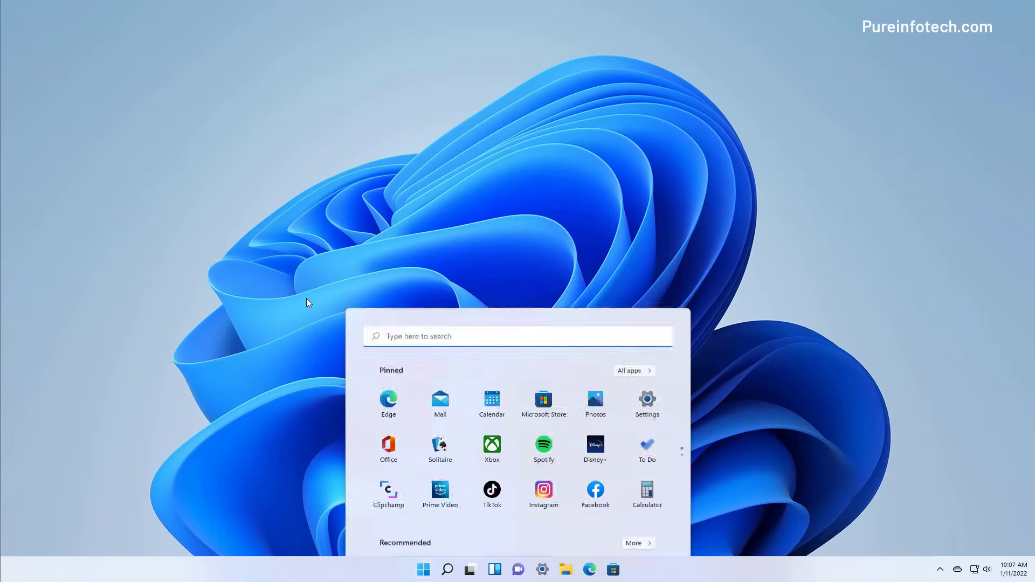
pyautogui.write('settings')
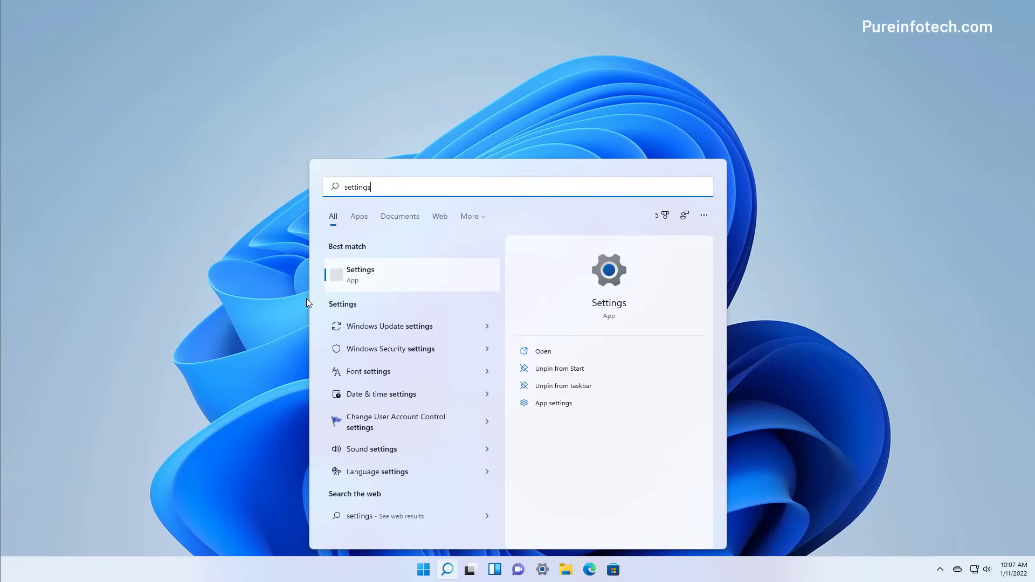
pyautogui.click(410, 279)
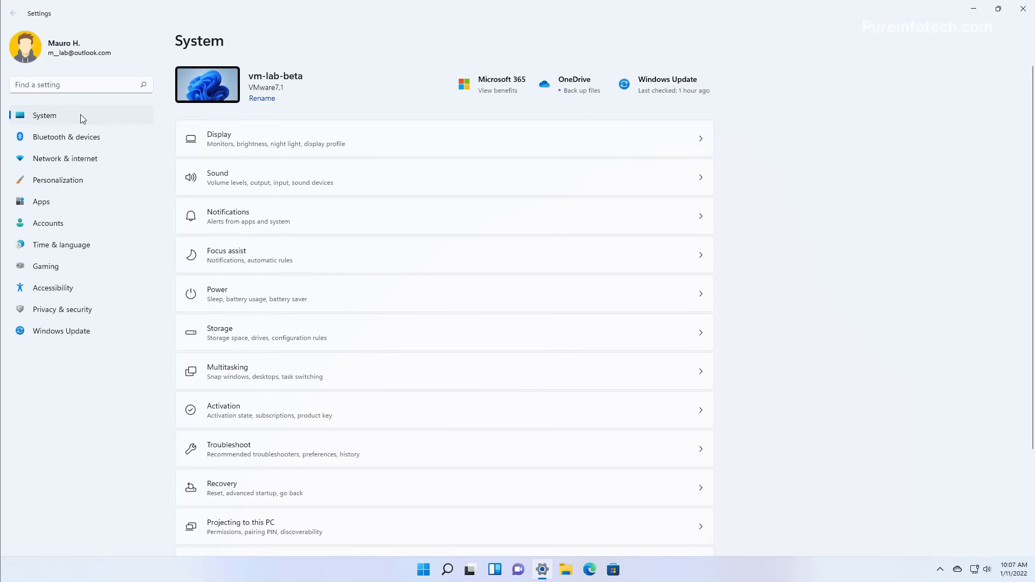
pyautogui.click(267, 340)
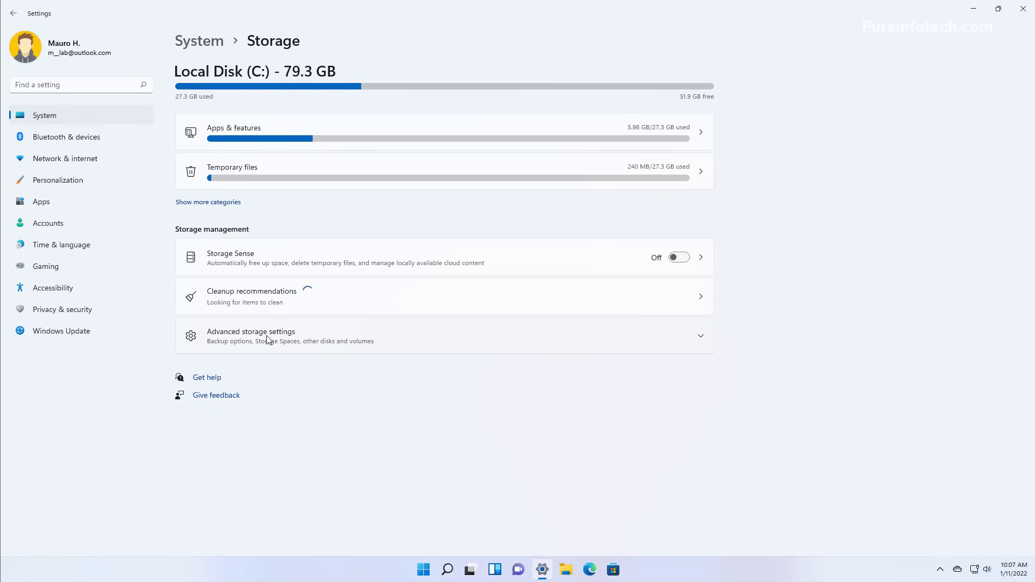
pyautogui.click(268, 338)
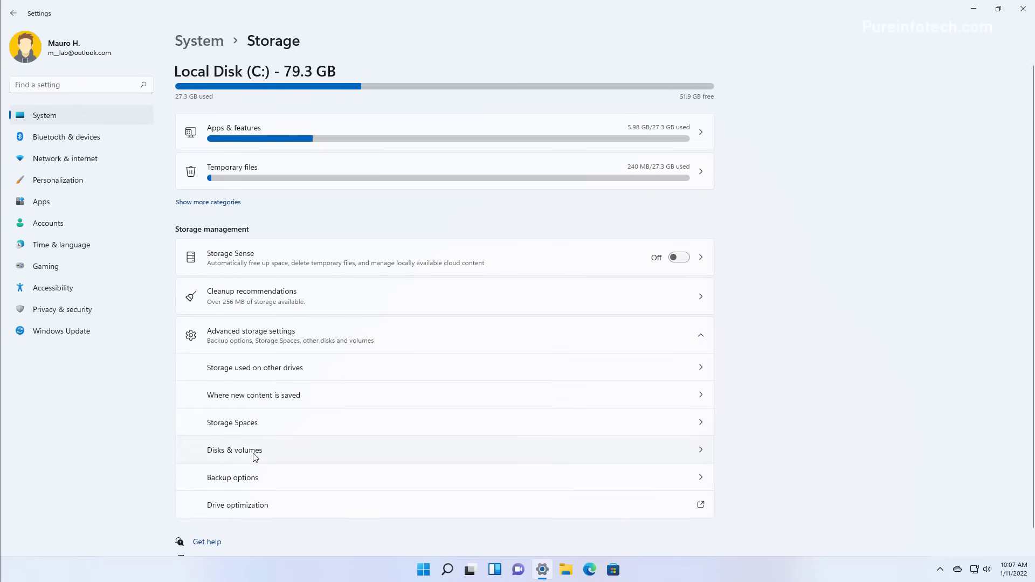
pyautogui.click(256, 456)
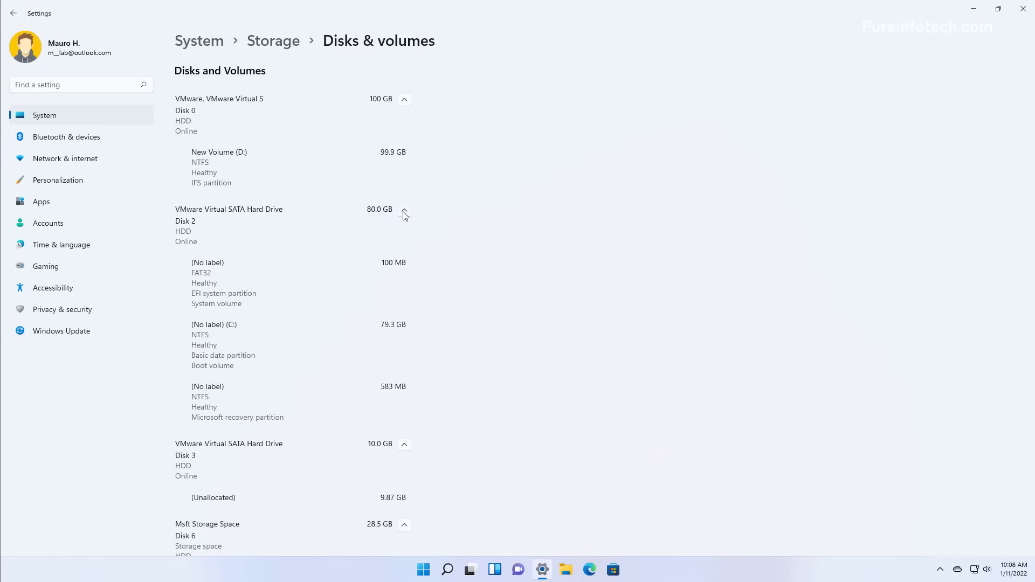
pyautogui.click(257, 338)
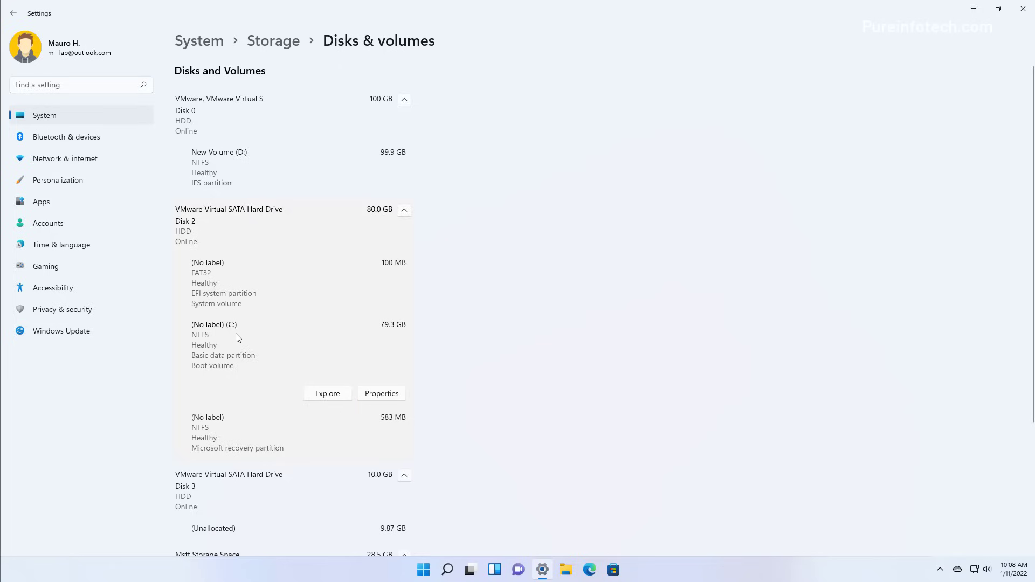
# Step: Open the C: volume's properties and choose Turn on BitLocker
pyautogui.click(382, 394)
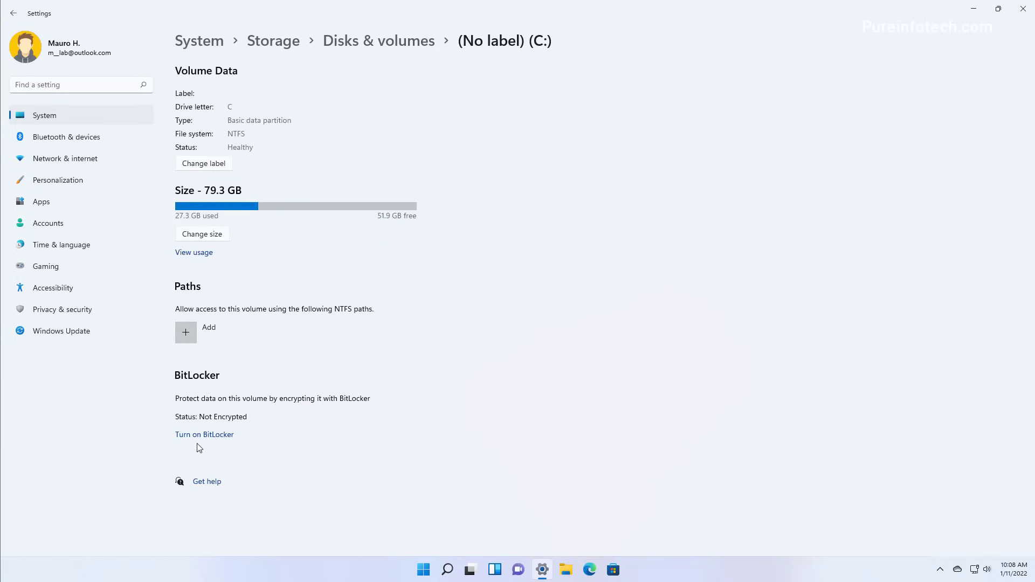
pyautogui.click(217, 440)
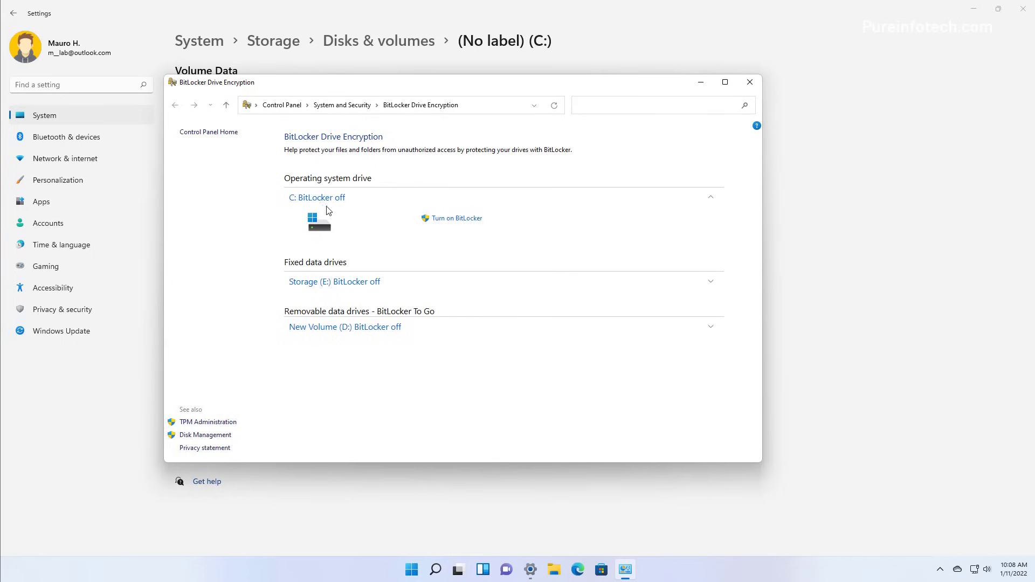
# Step: Start the BitLocker setup wizard for drive C:
pyautogui.click(457, 219)
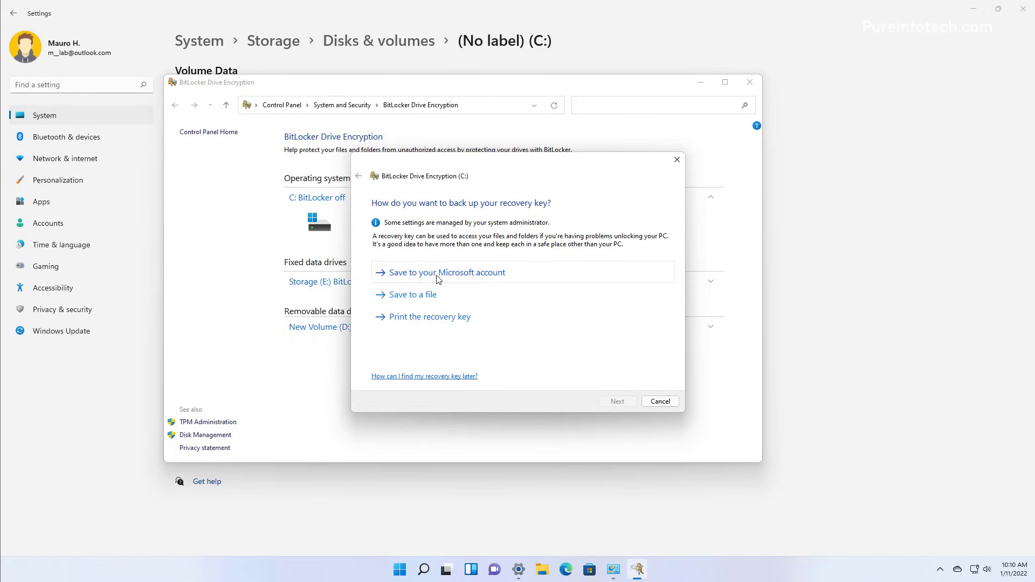
# Step: Back up C:'s recovery key to the Microsoft account and encrypt used disk space only
pyautogui.click(453, 278)
pyautogui.click(617, 401)
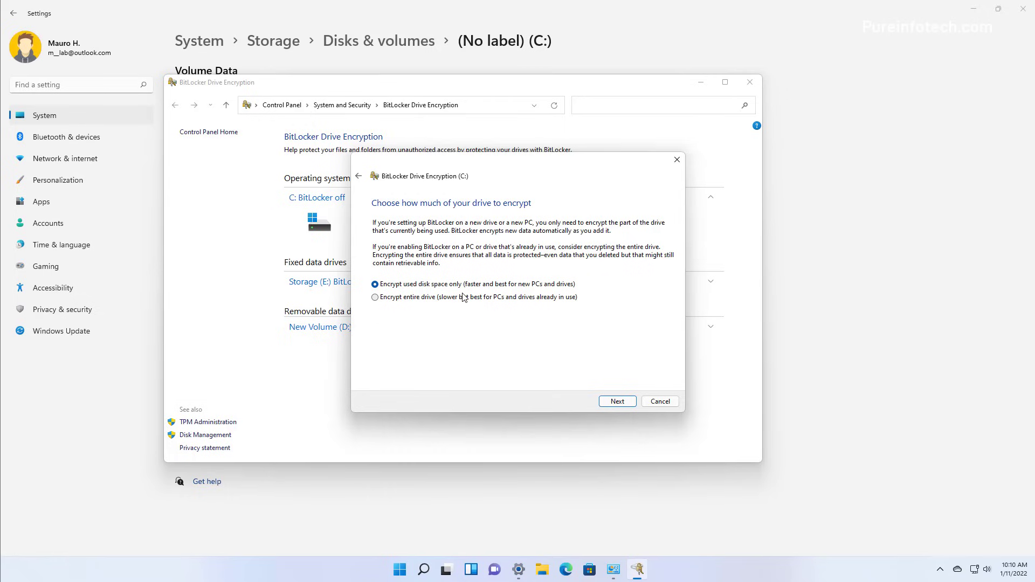
pyautogui.click(619, 402)
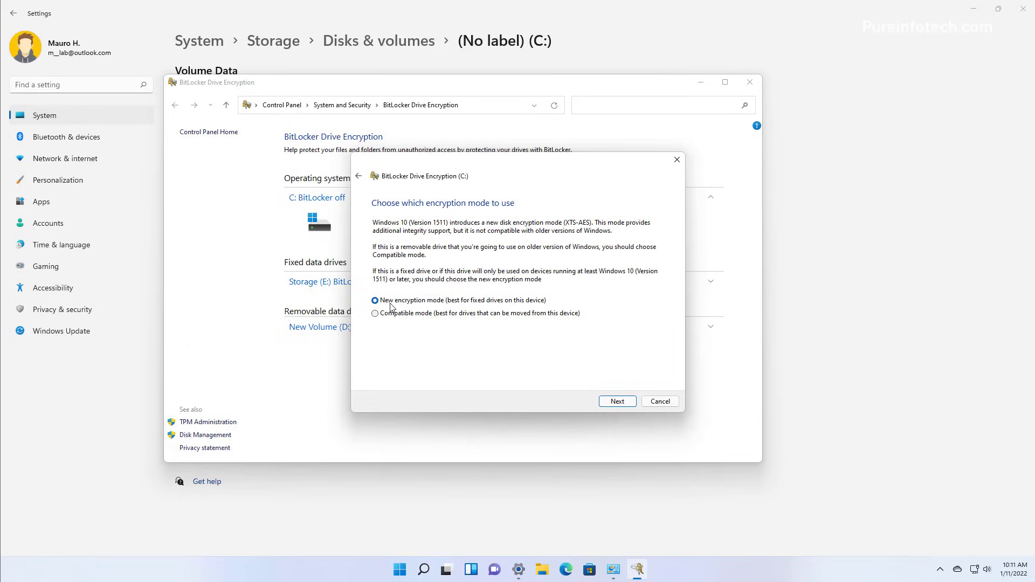
# Step: Keep New encryption mode for C:, enable the BitLocker system check, and proceed with encryption
pyautogui.click(626, 404)
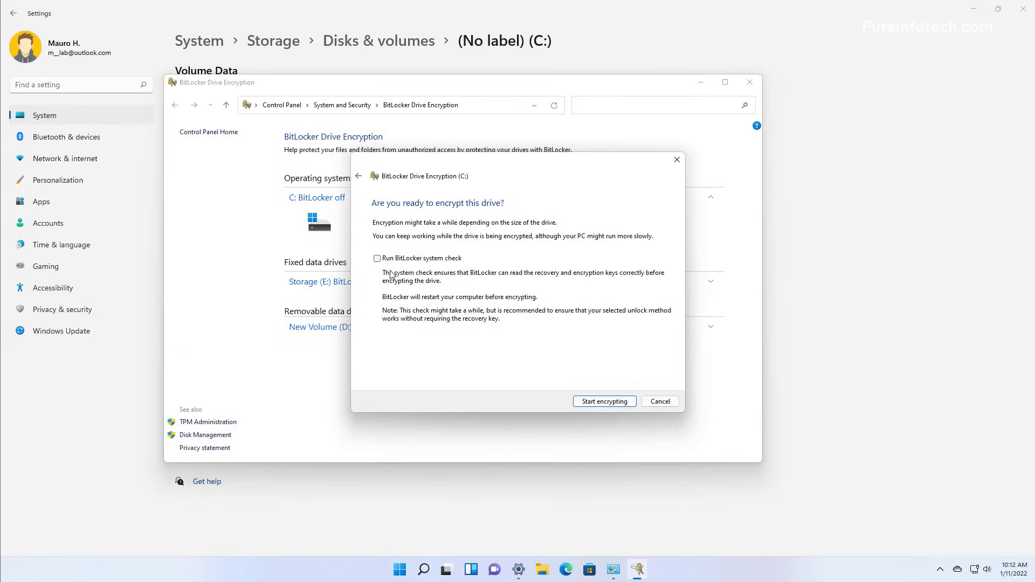
pyautogui.click(377, 259)
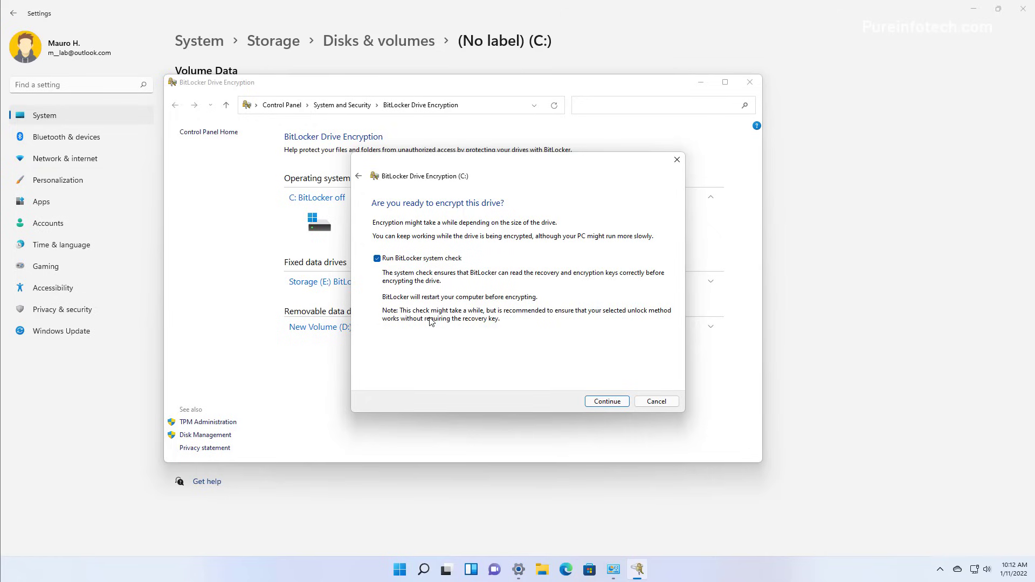
pyautogui.click(603, 404)
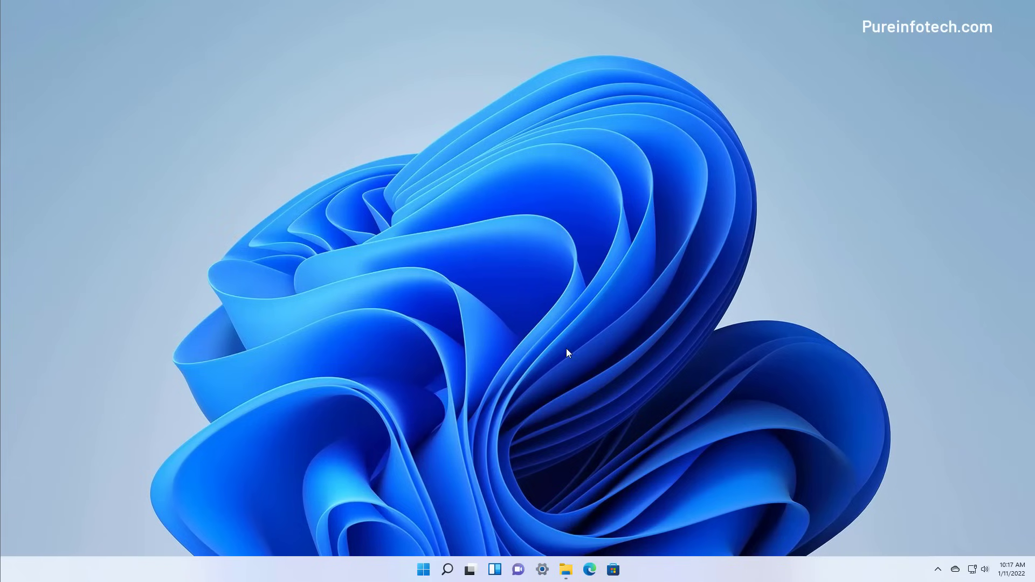
pyautogui.click(568, 570)
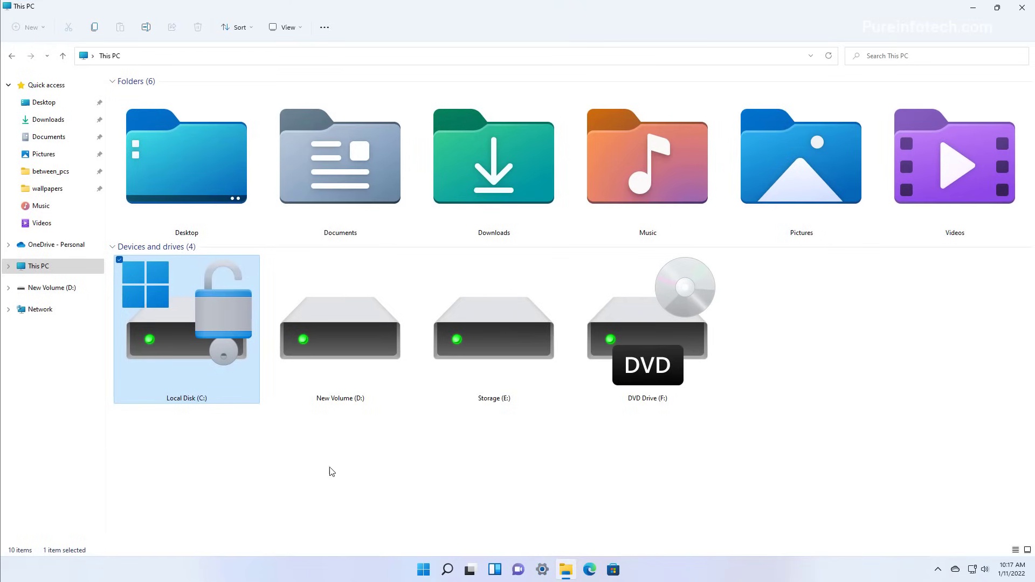
pyautogui.moveTo(192, 338)
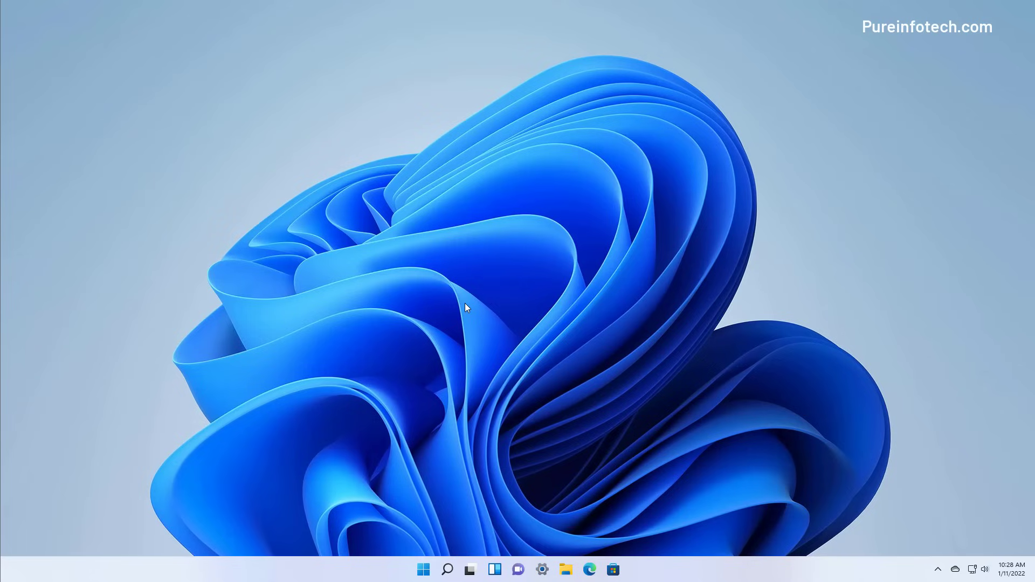
# Step: Reopen Settings and go to Storage's Disks & volumes page
pyautogui.press('super')
pyautogui.write('settings')
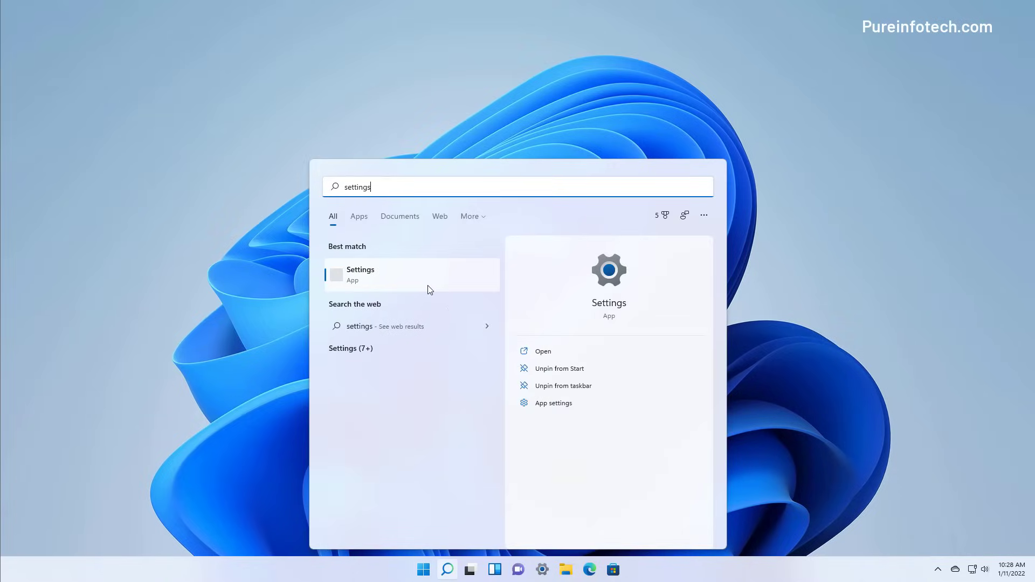
pyautogui.click(426, 283)
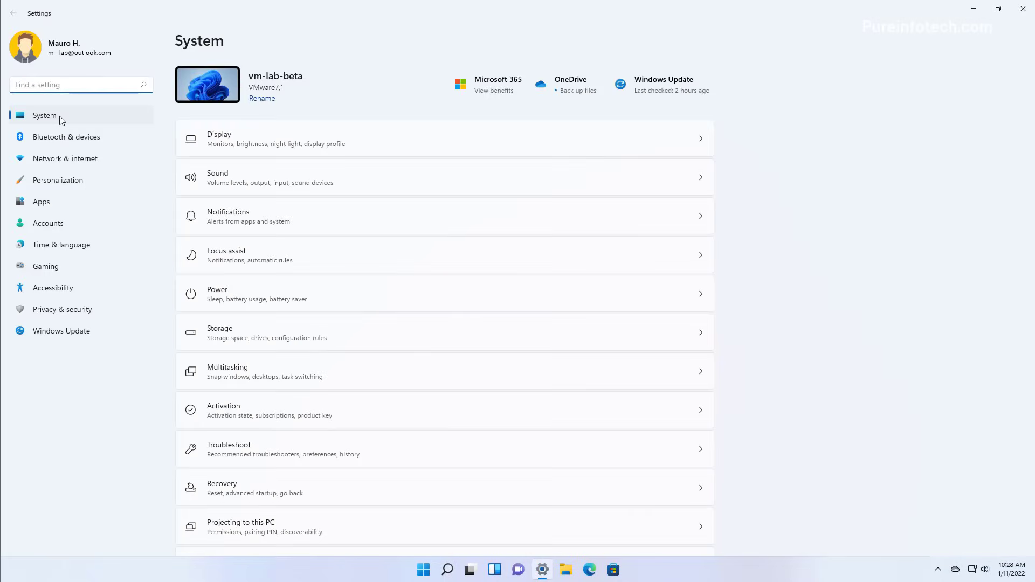
pyautogui.click(254, 330)
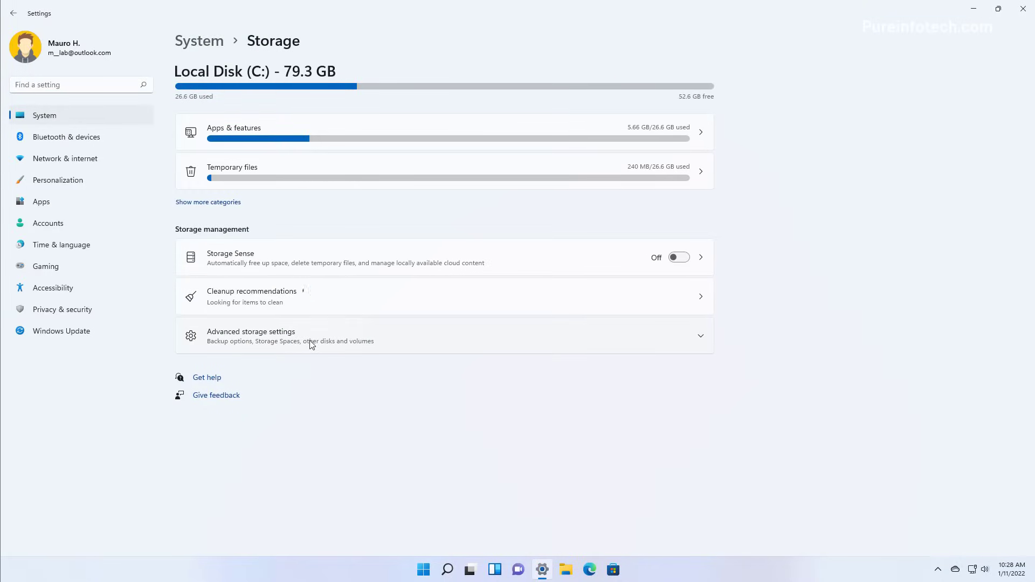
pyautogui.click(310, 339)
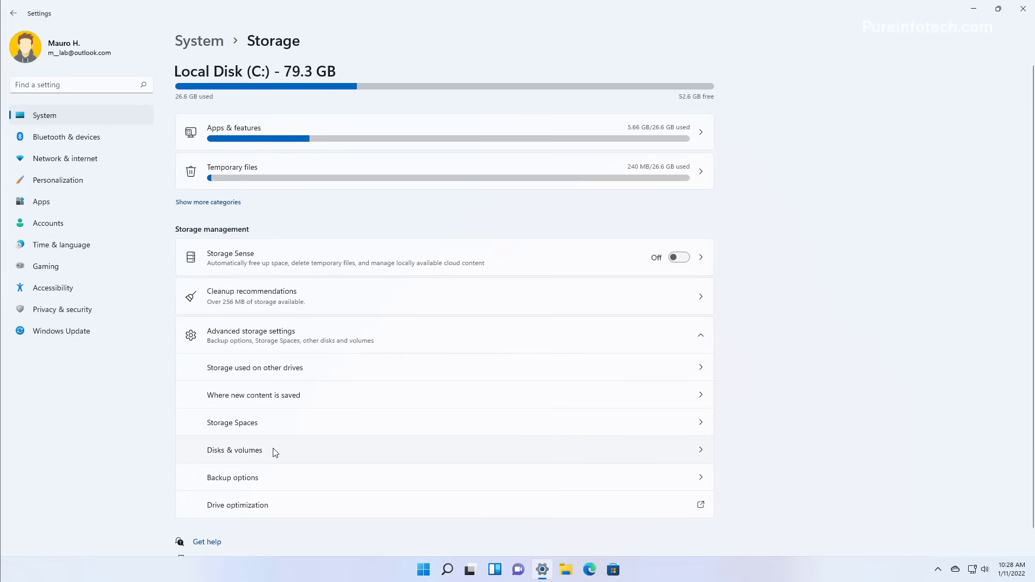
pyautogui.click(275, 453)
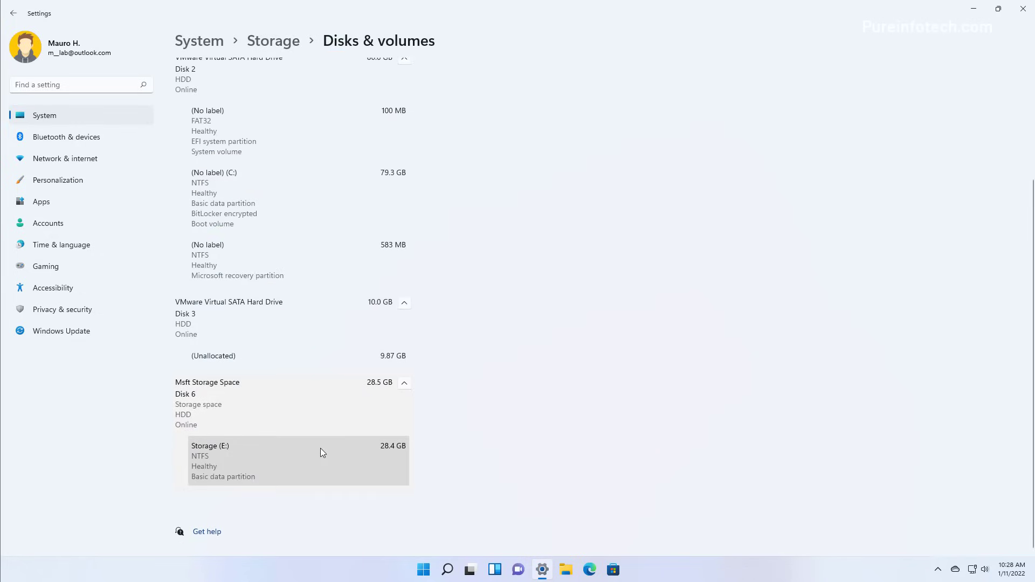
# Step: Open the Storage (E:) volume's properties and choose Turn on BitLocker
pyautogui.click(321, 451)
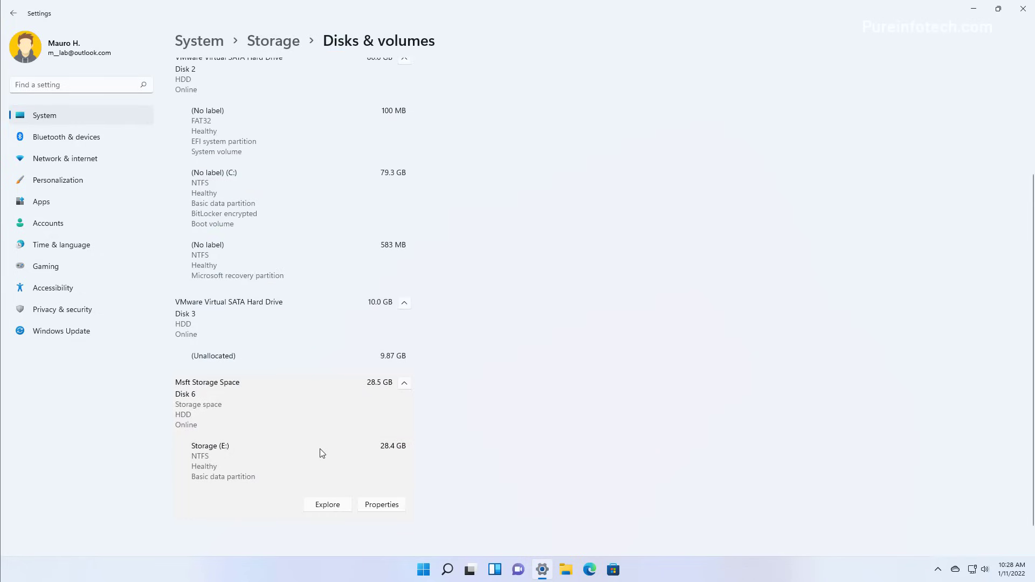
pyautogui.click(381, 504)
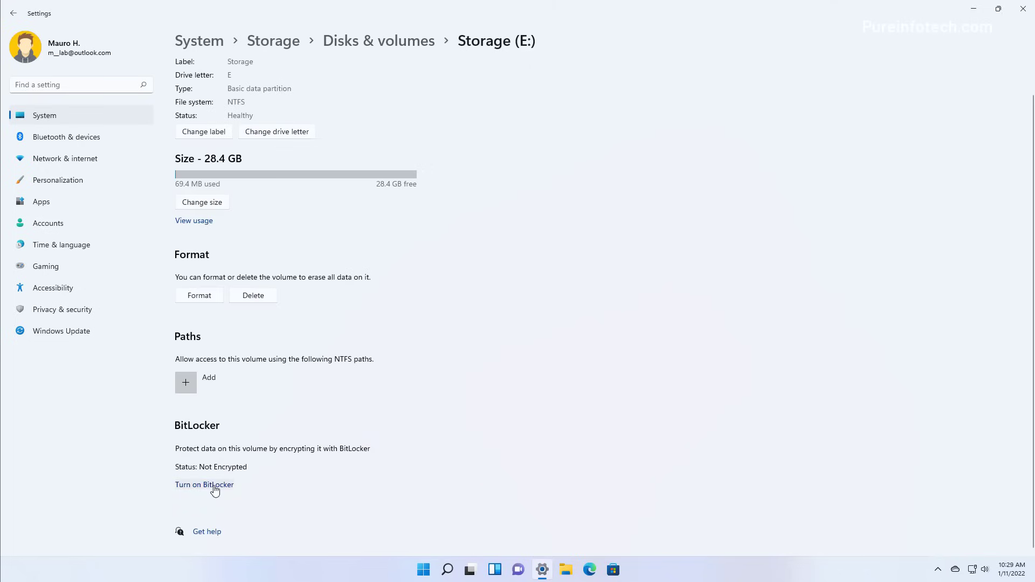
pyautogui.click(214, 487)
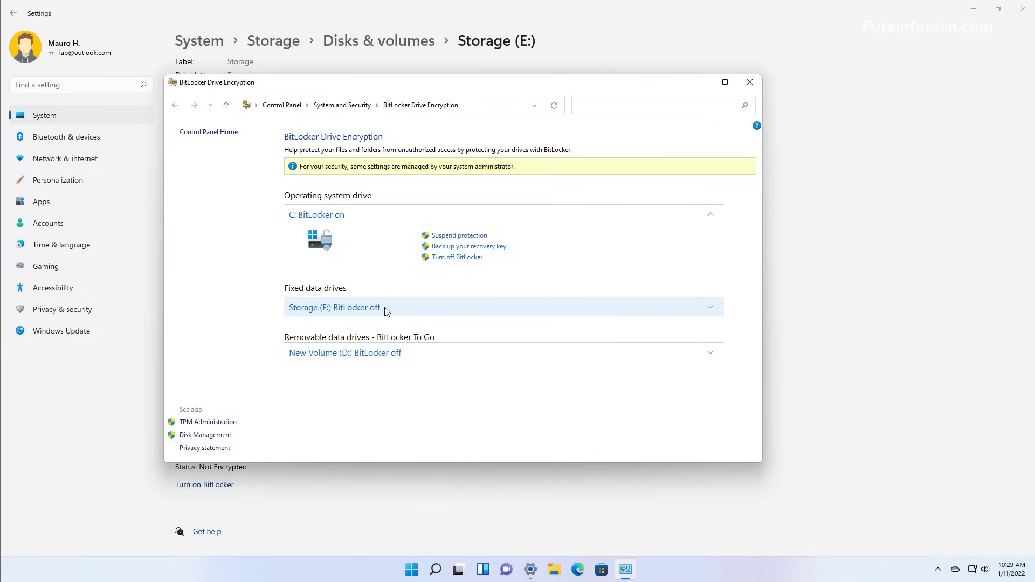
# Step: Expand Storage (E:) under Fixed data drives and start its BitLocker setup
pyautogui.click(386, 311)
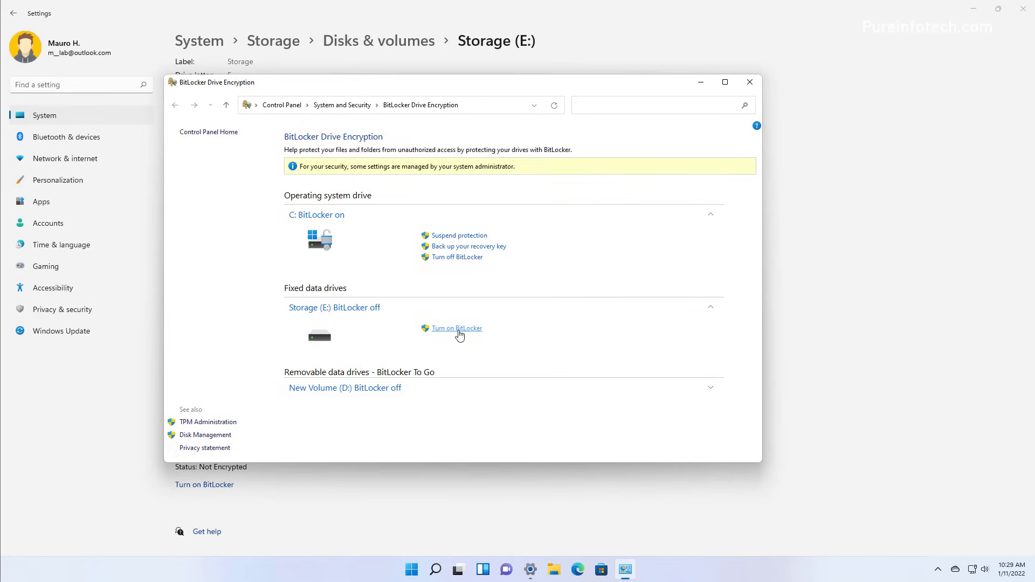
pyautogui.click(457, 329)
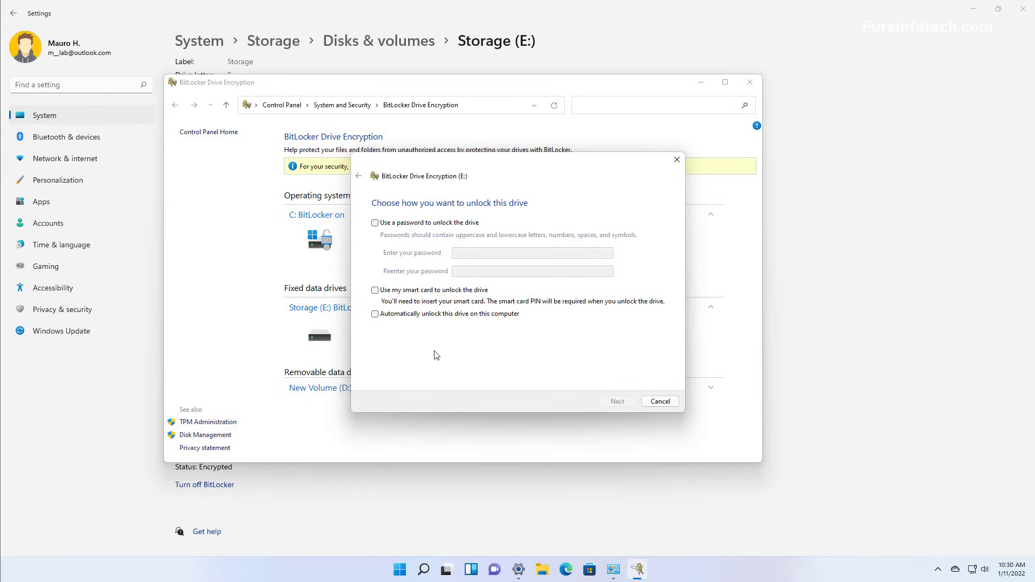
# Step: Protect E: with a password, entered twice, and enable automatic unlock on this computer
pyautogui.click(376, 224)
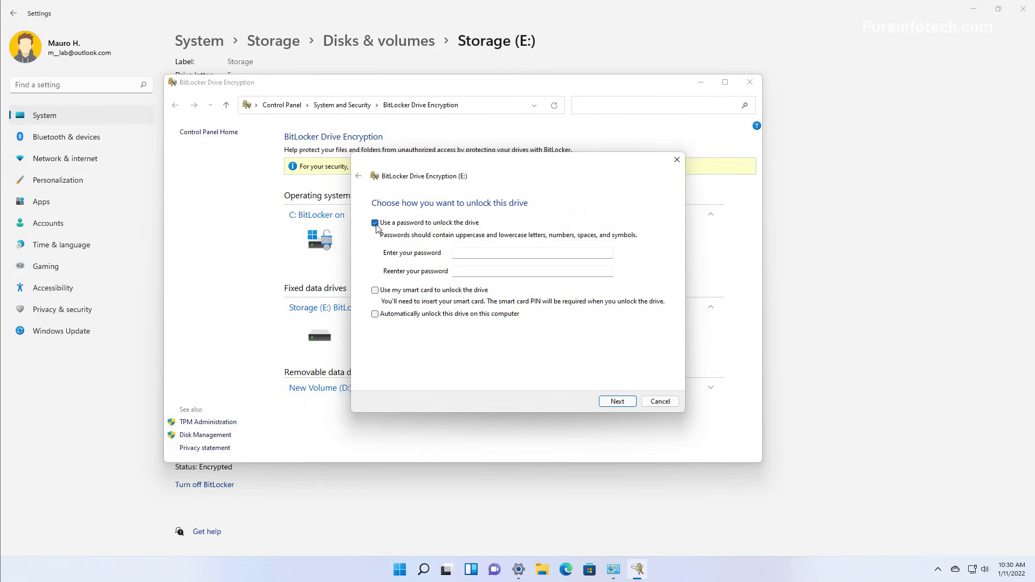
pyautogui.click(456, 253)
pyautogui.write('********')
pyautogui.click(543, 272)
pyautogui.hotkey('ctrl', 'v')
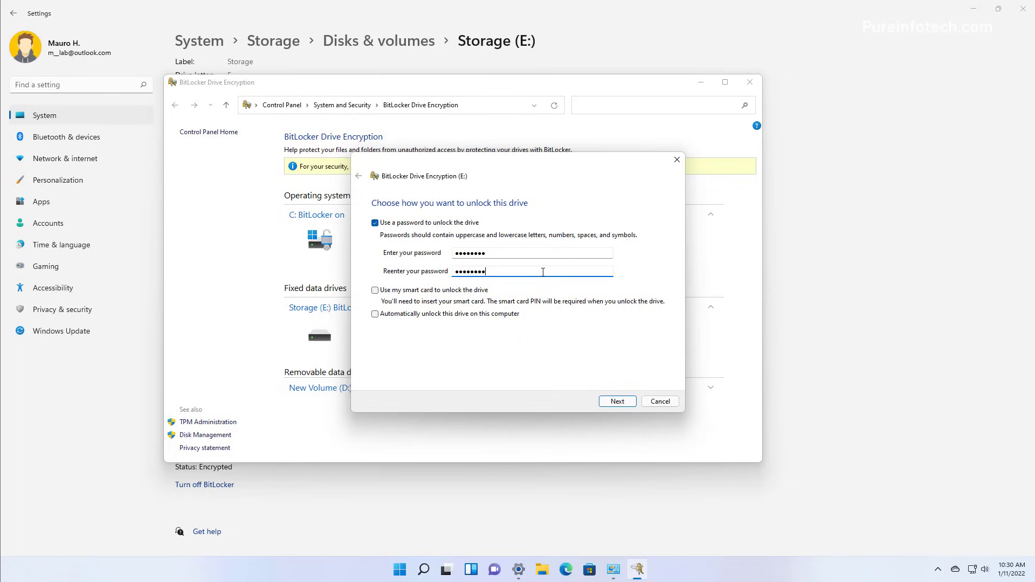
pyautogui.click(375, 315)
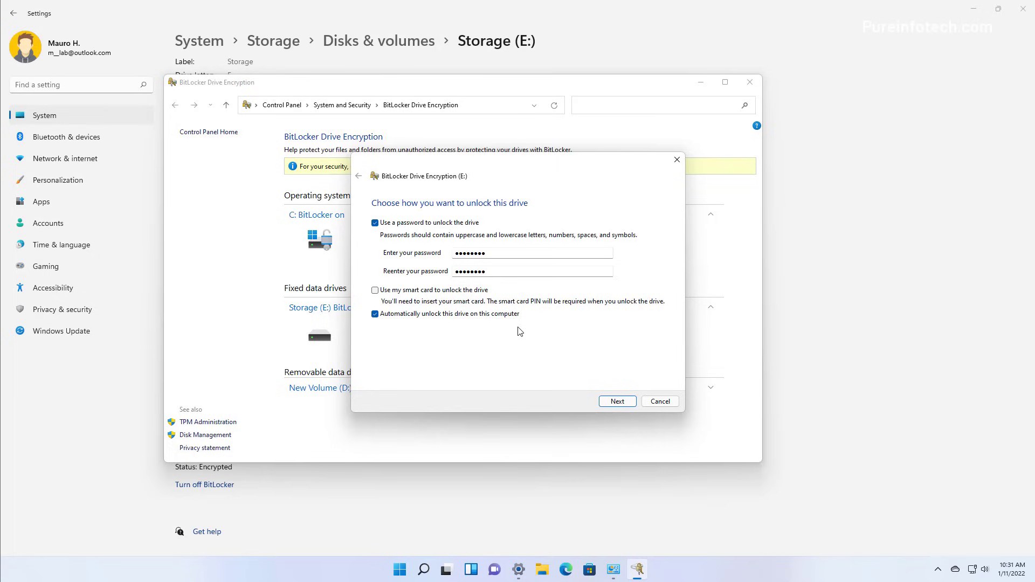
pyautogui.click(618, 402)
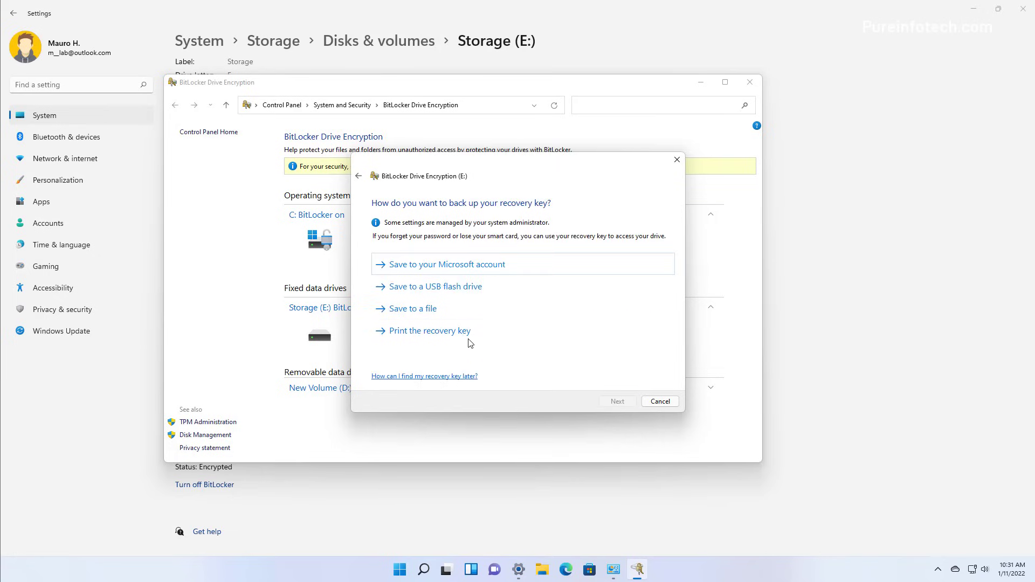
# Step: Save E:'s recovery key to the Microsoft account and continue
pyautogui.click(425, 269)
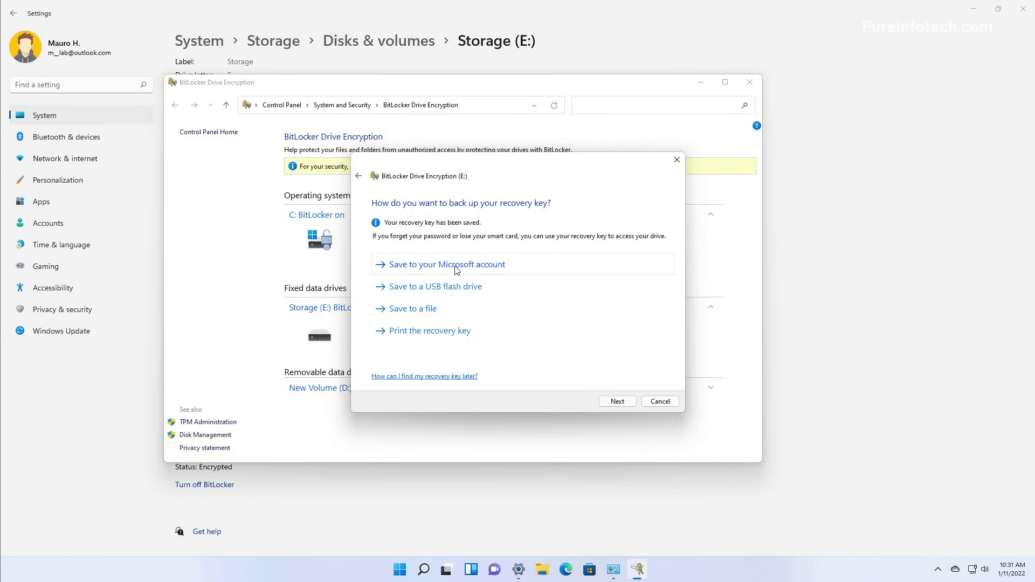
pyautogui.click(617, 402)
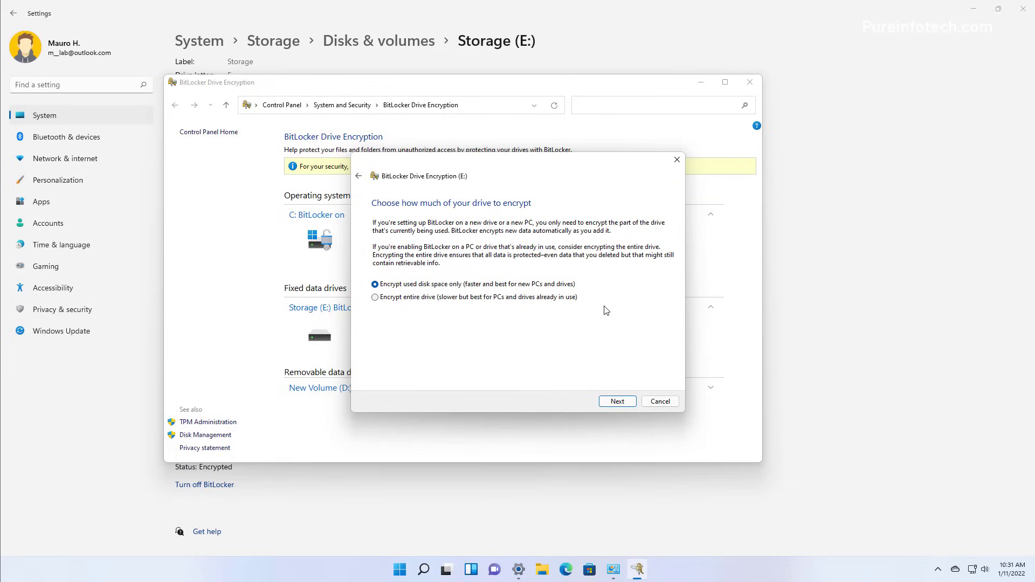
# Step: Encrypt E:'s used space only with New encryption mode, then dismiss the completion message
pyautogui.click(616, 402)
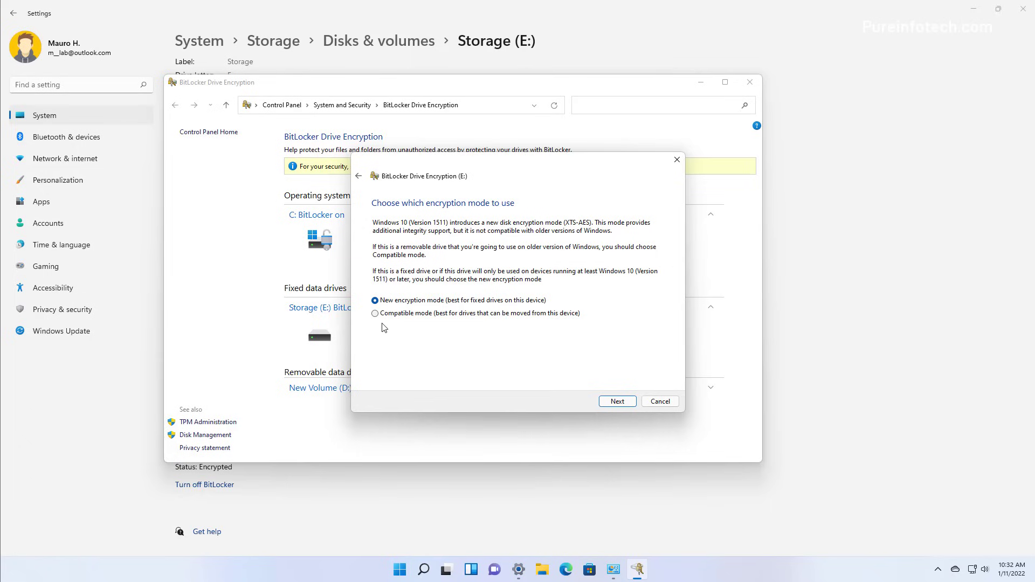
pyautogui.click(618, 402)
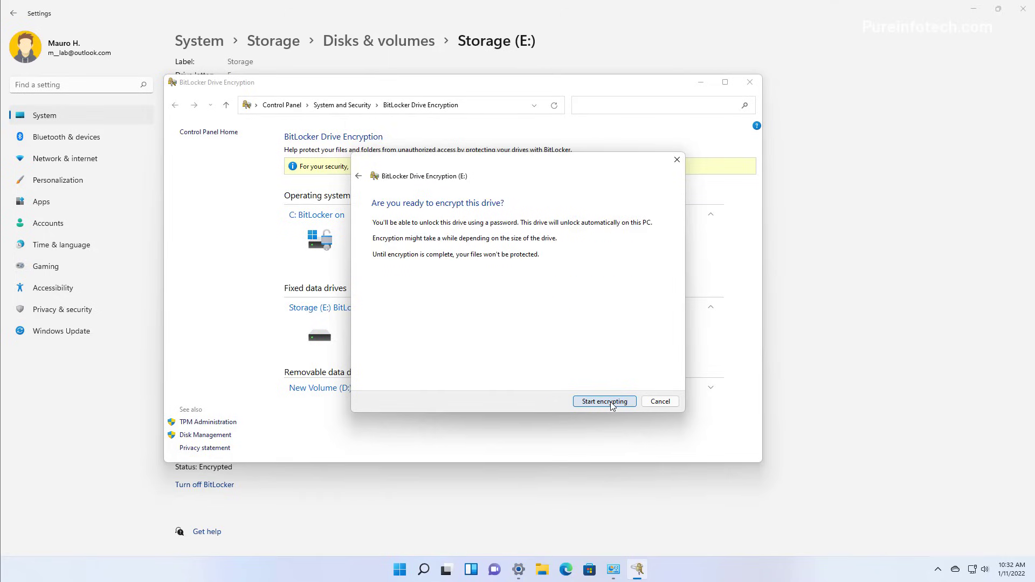
pyautogui.click(612, 402)
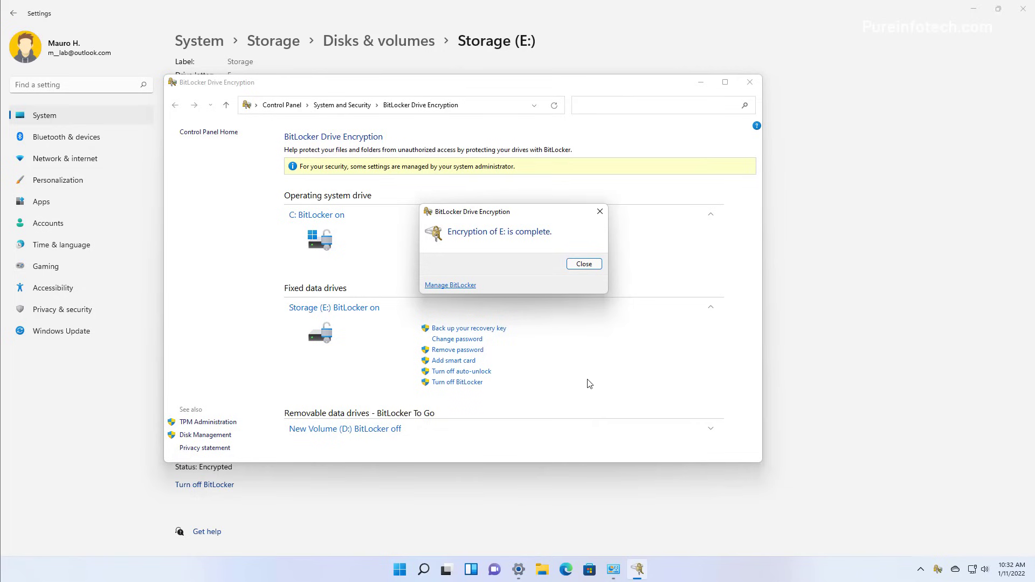
pyautogui.click(585, 264)
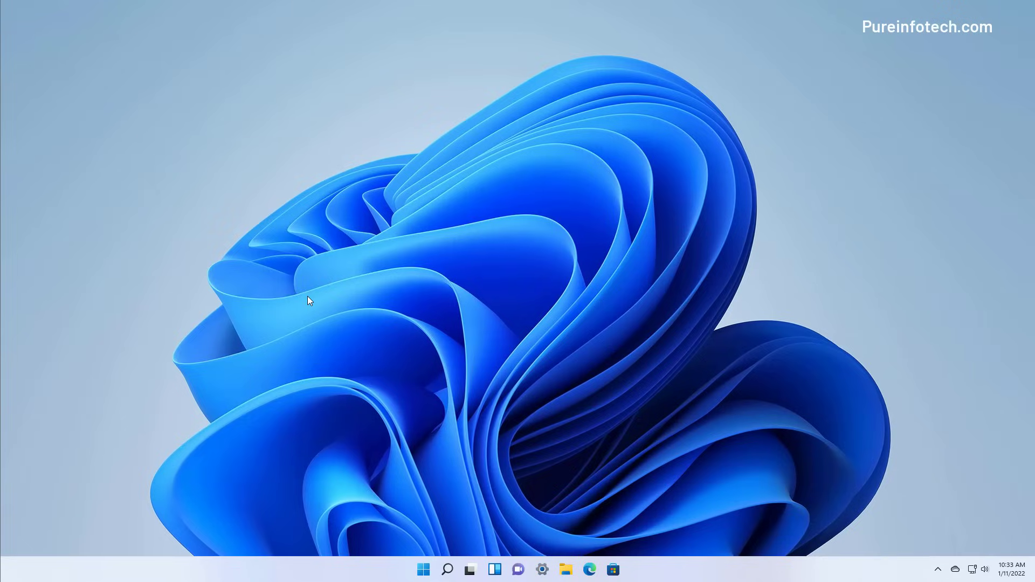
# Step: Launch Settings and open New Volume (D:) properties under Storage > Advanced storage settings > Disks & volumes
pyautogui.press('super')
pyautogui.write('settings')
pyautogui.click(359, 276)
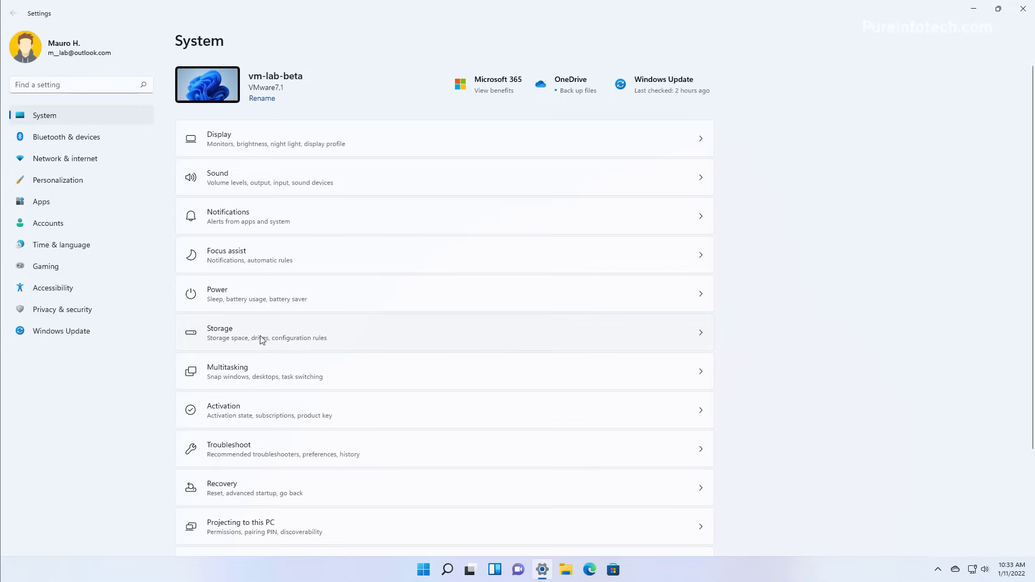
pyautogui.click(263, 340)
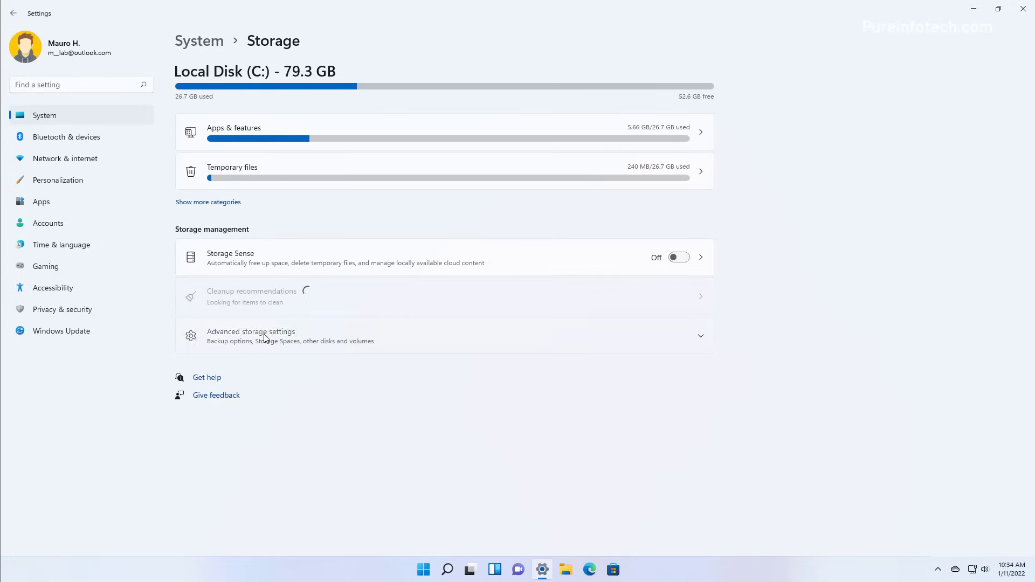
pyautogui.click(262, 336)
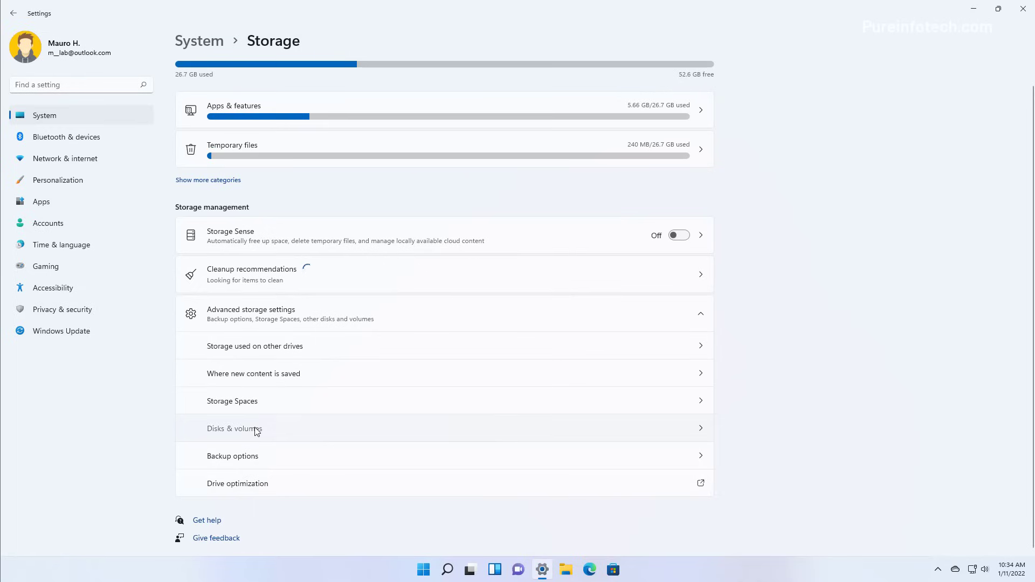
pyautogui.click(256, 430)
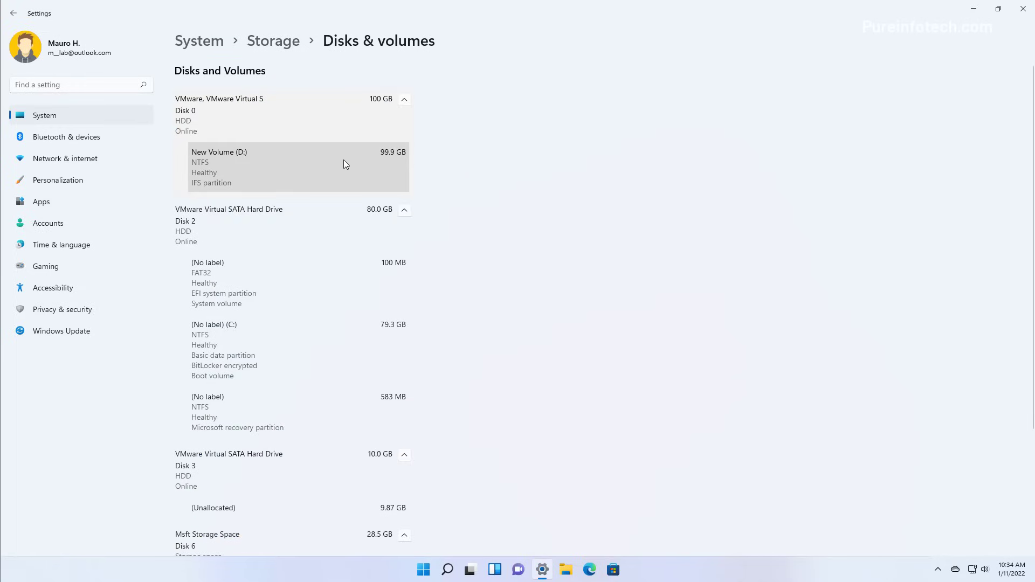
pyautogui.click(344, 160)
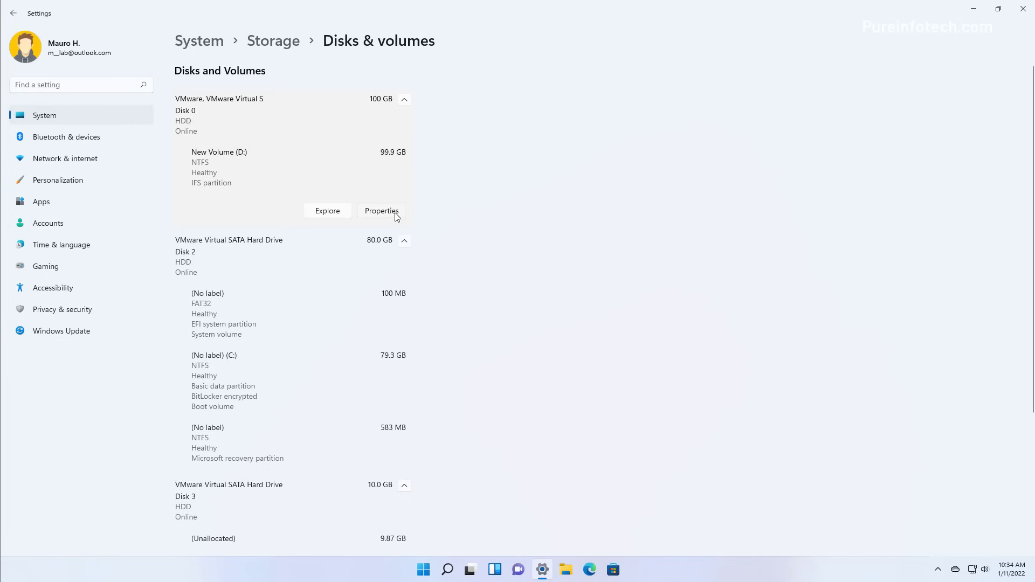
pyautogui.click(382, 211)
pyautogui.scroll(-2, 273, 480)
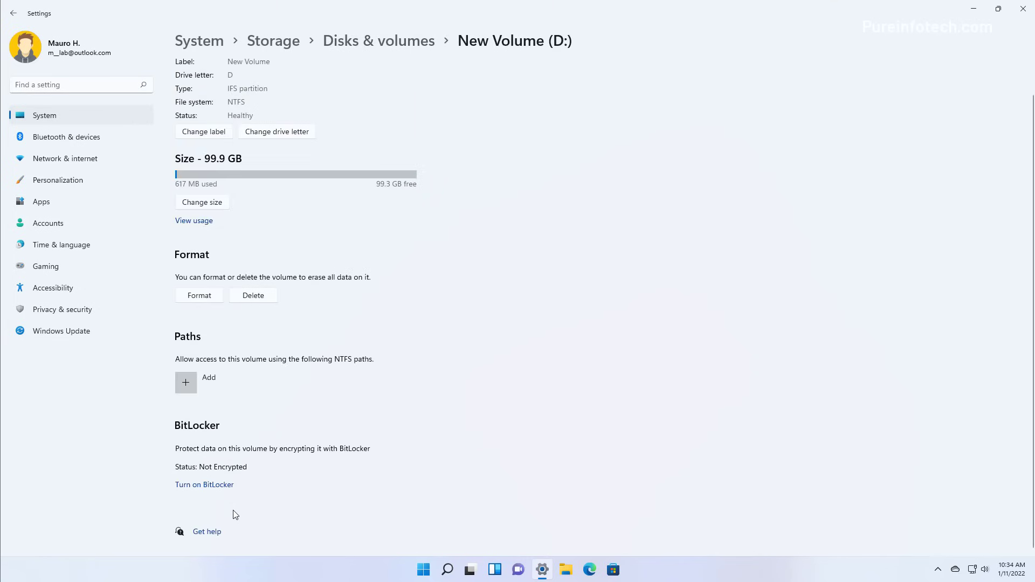
# Step: Begin BitLocker setup for New Volume (D:)
pyautogui.click(206, 486)
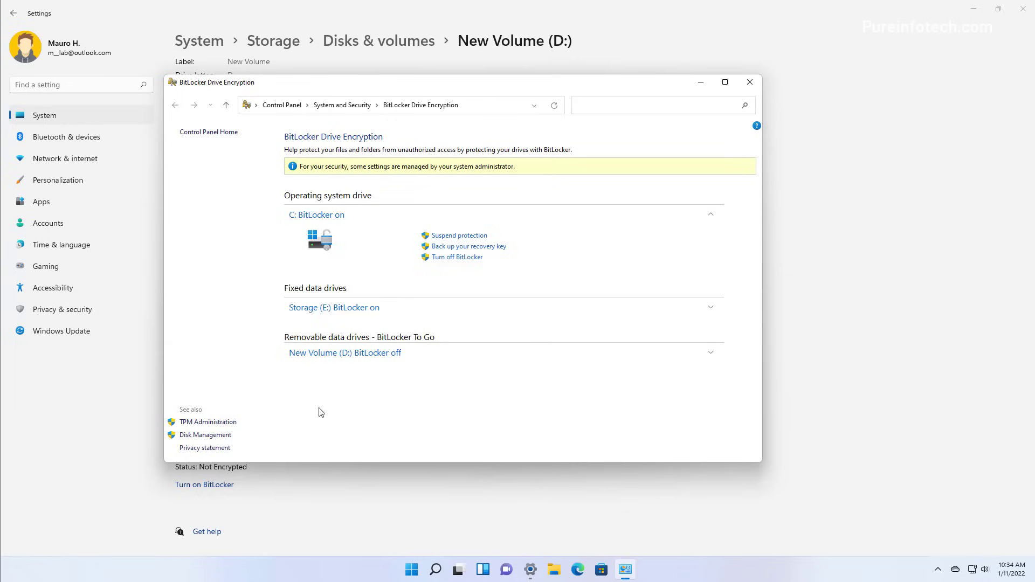
pyautogui.click(348, 356)
pyautogui.click(459, 376)
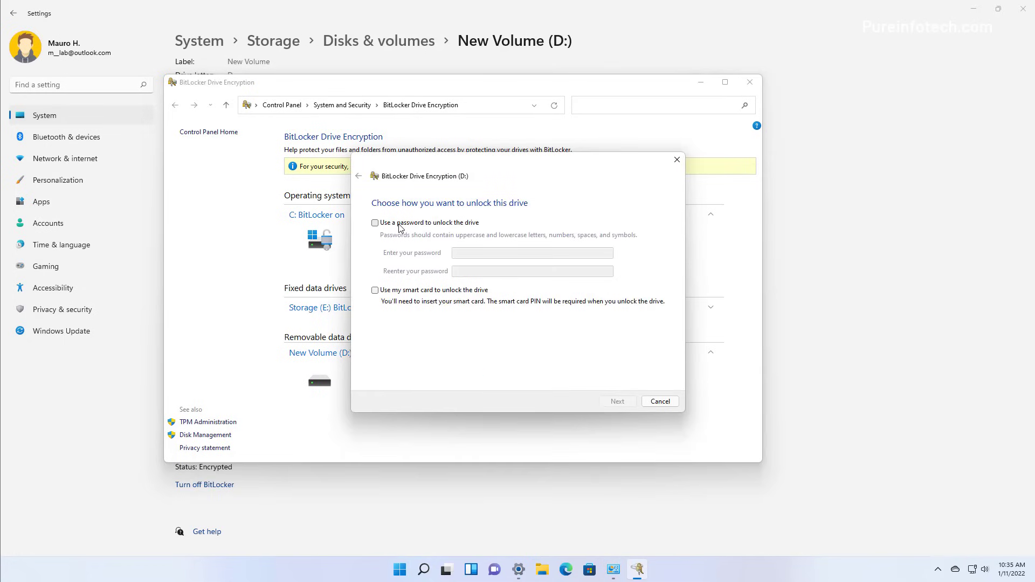
# Step: Set and confirm a password to unlock drive D:
pyautogui.click(399, 225)
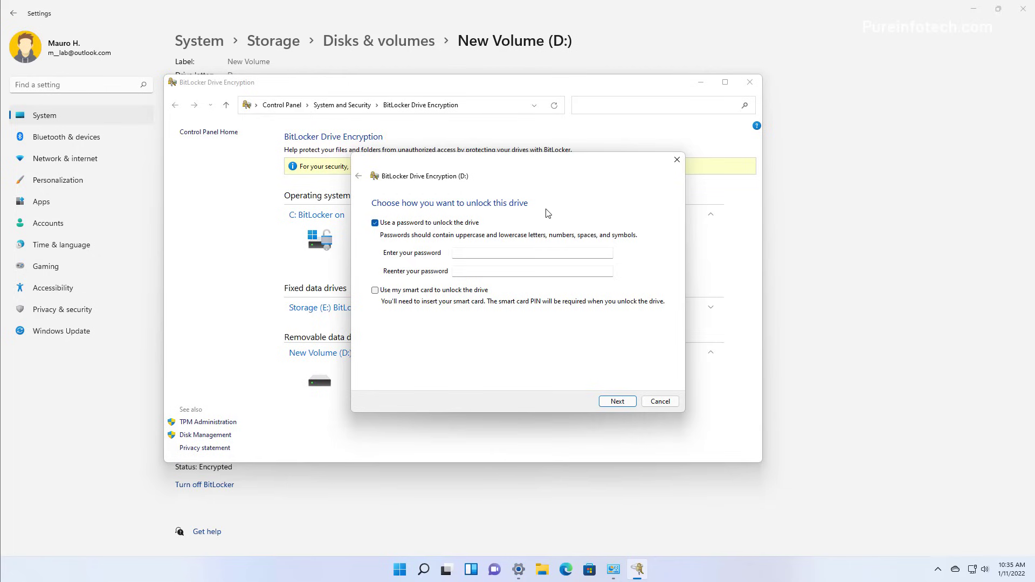
pyautogui.write('••••••••')
pyautogui.press('Tab')
pyautogui.write('••••••••')
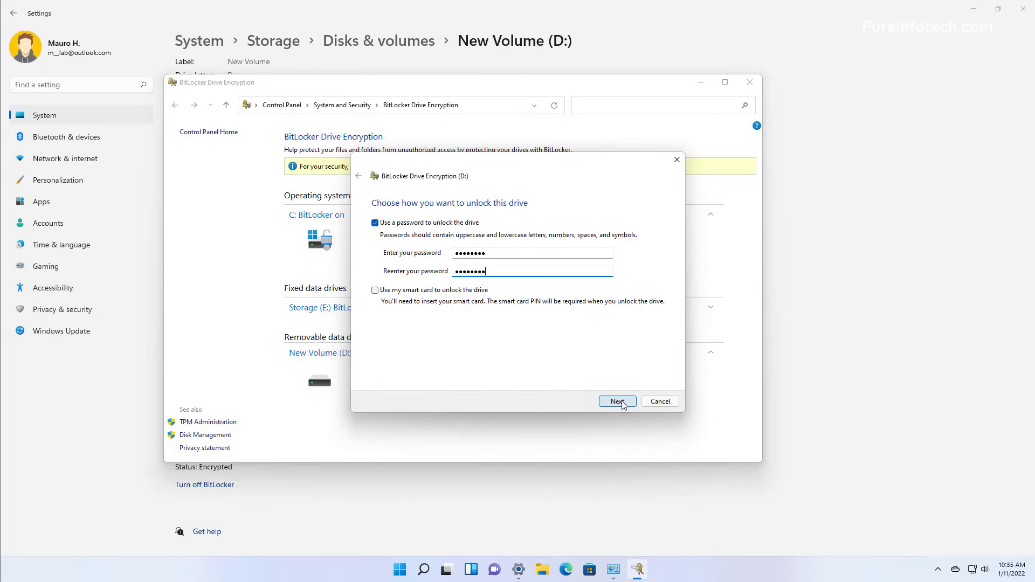
pyautogui.click(618, 401)
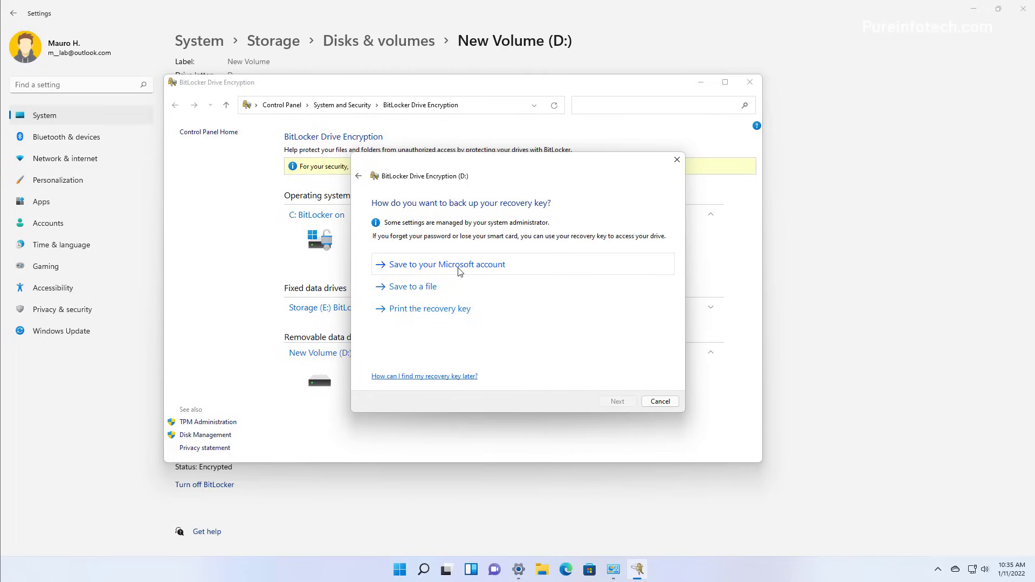
# Step: Save the recovery key to the Microsoft account, keeping used-space-only encryption and Compatible mode
pyautogui.click(459, 266)
pyautogui.click(626, 404)
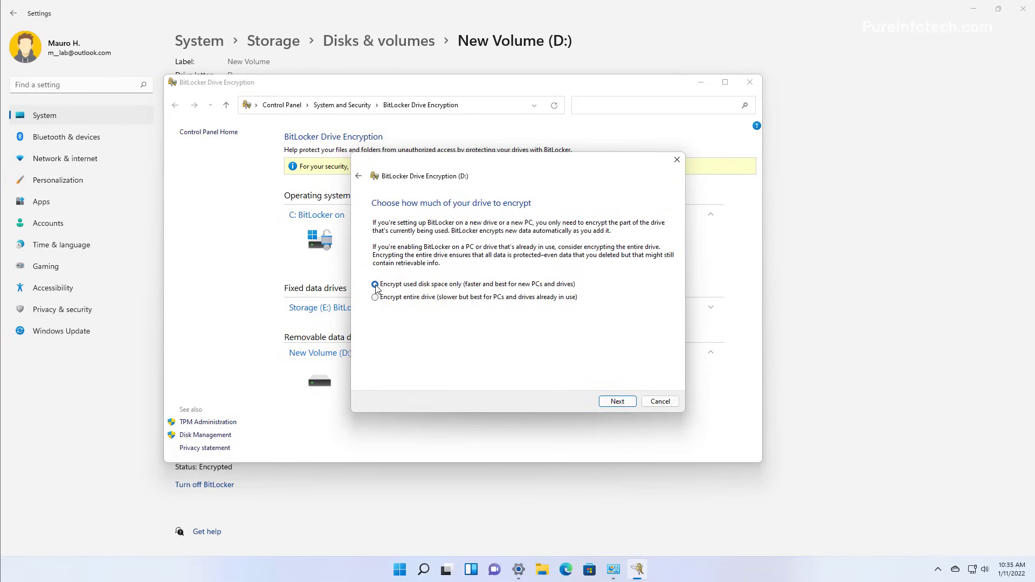
pyautogui.click(629, 402)
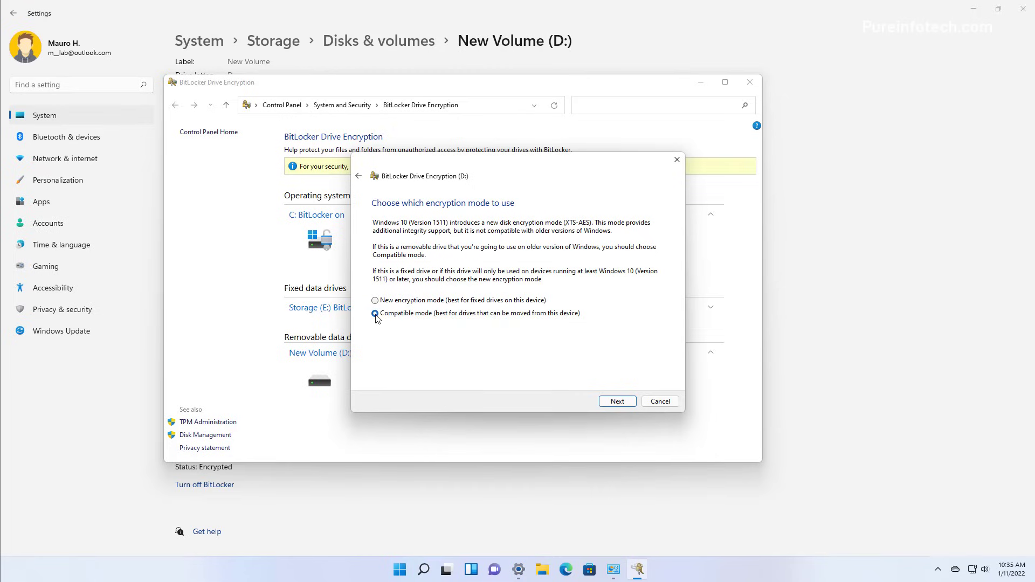
pyautogui.click(617, 402)
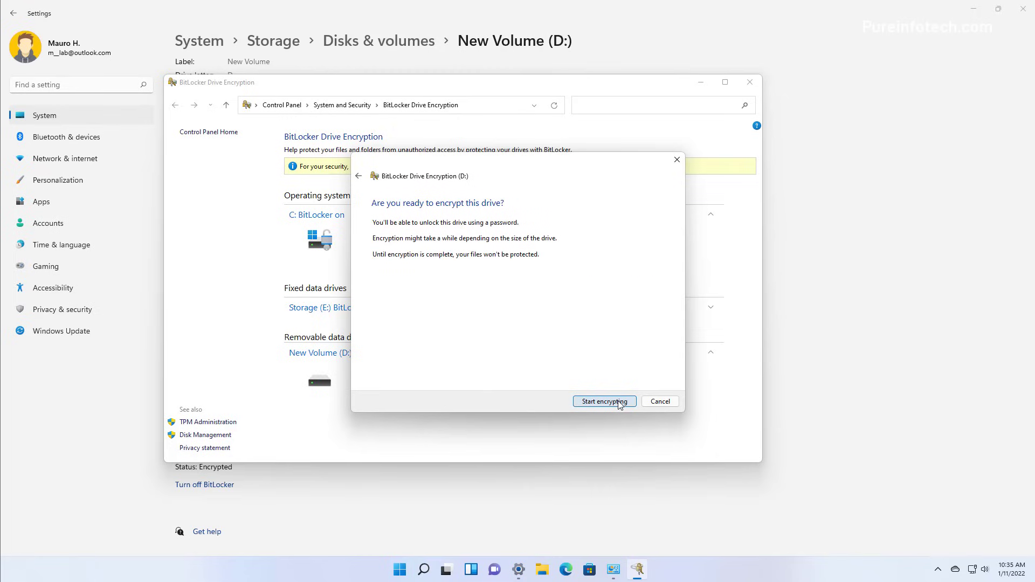
# Step: Start encrypting New Volume (D:)
pyautogui.click(620, 404)
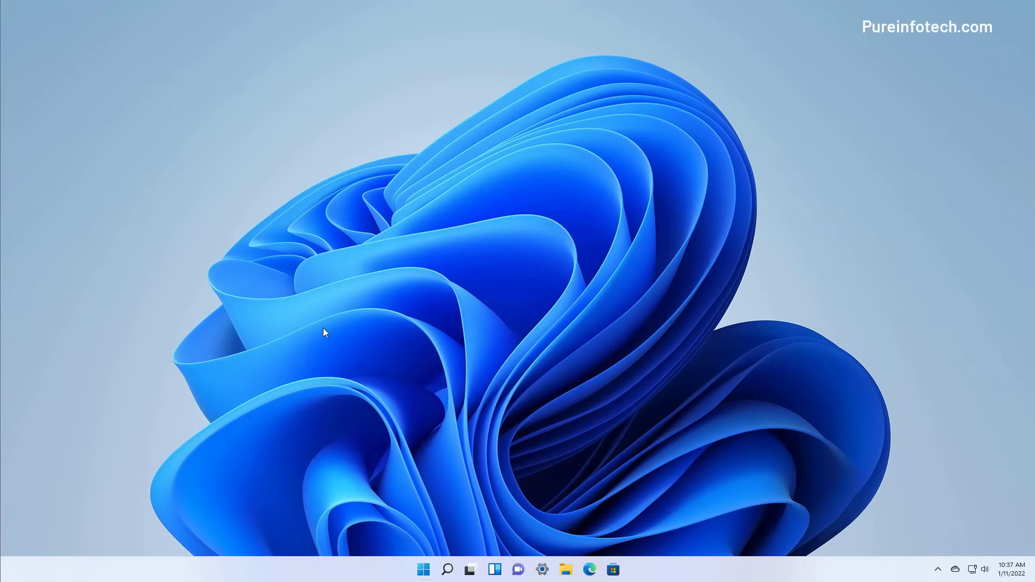
# Step: Find Control Panel by searching 'con' and go to System and Security > BitLocker Drive Encryption
pyautogui.press('super')
pyautogui.write('con')
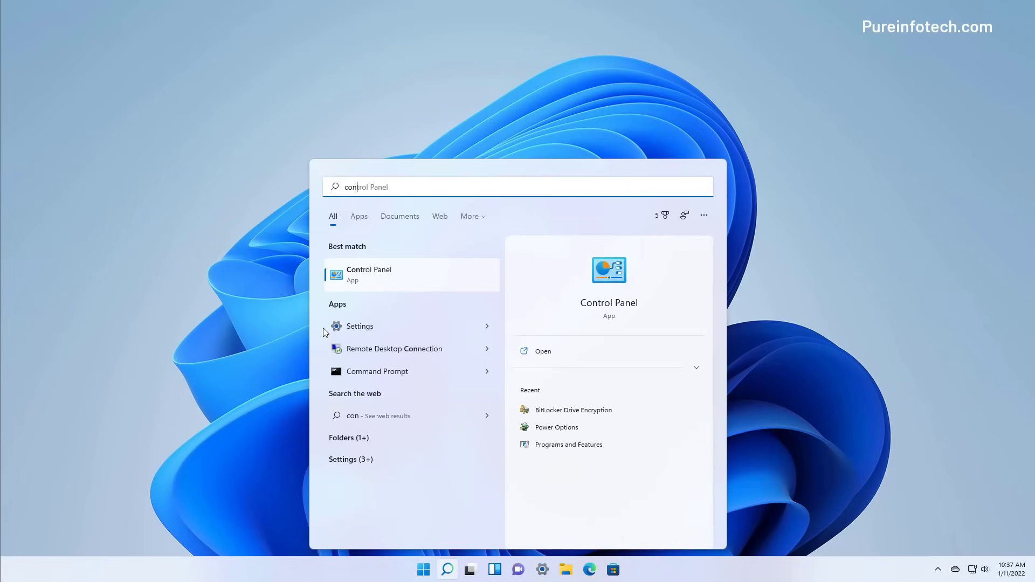
pyautogui.click(389, 280)
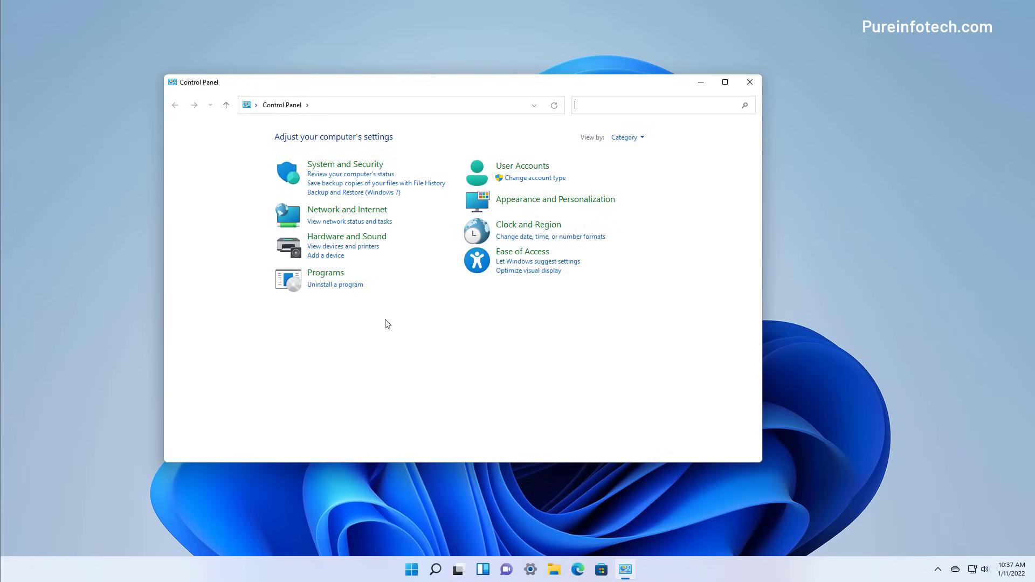
pyautogui.click(361, 165)
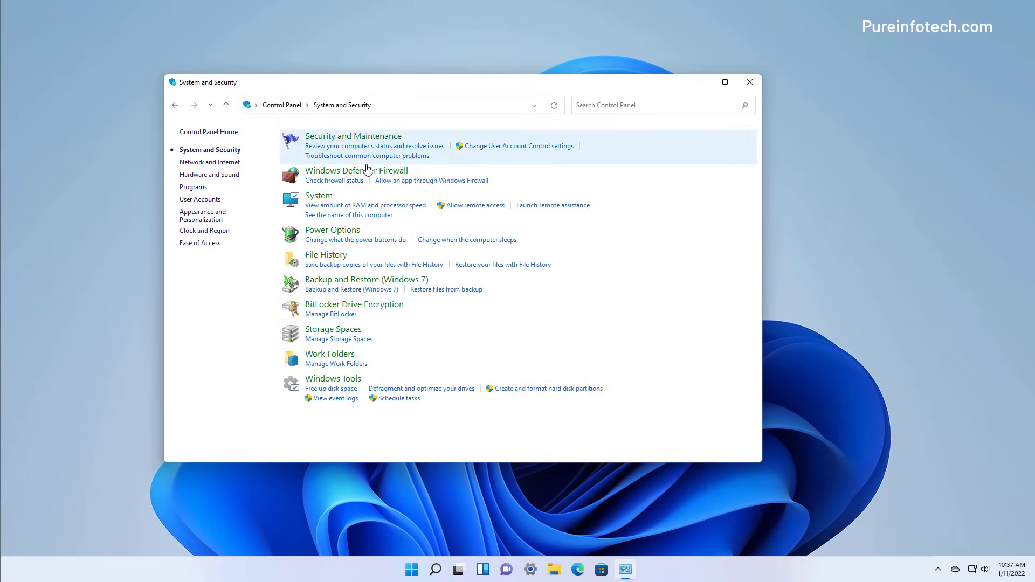
pyautogui.click(384, 306)
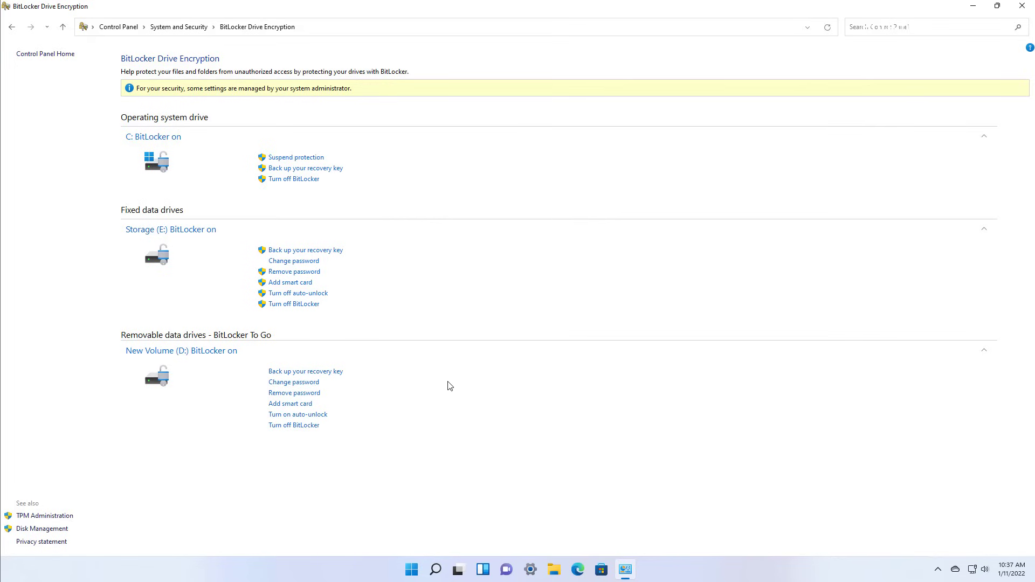
pyautogui.click(302, 168)
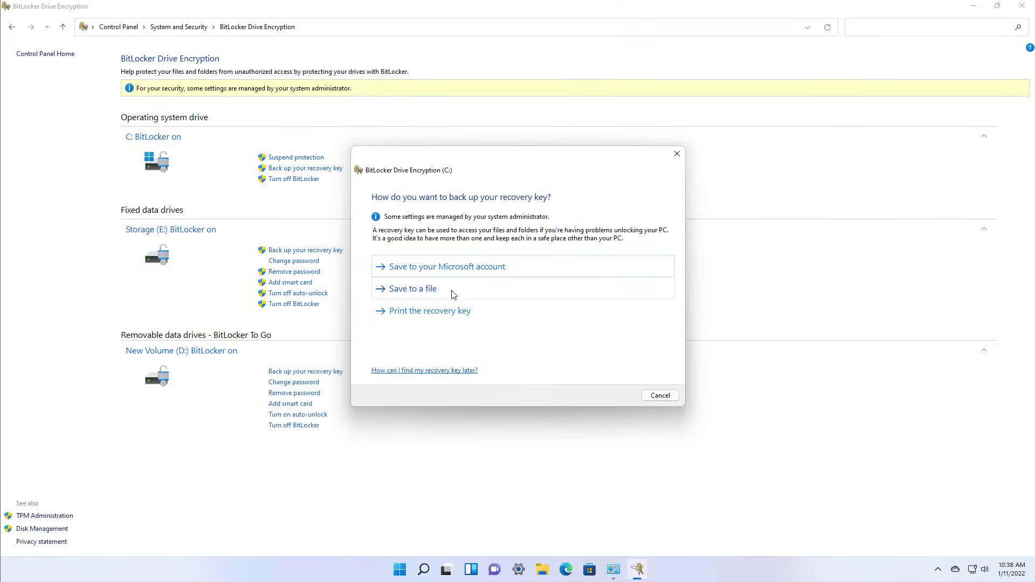
pyautogui.click(453, 314)
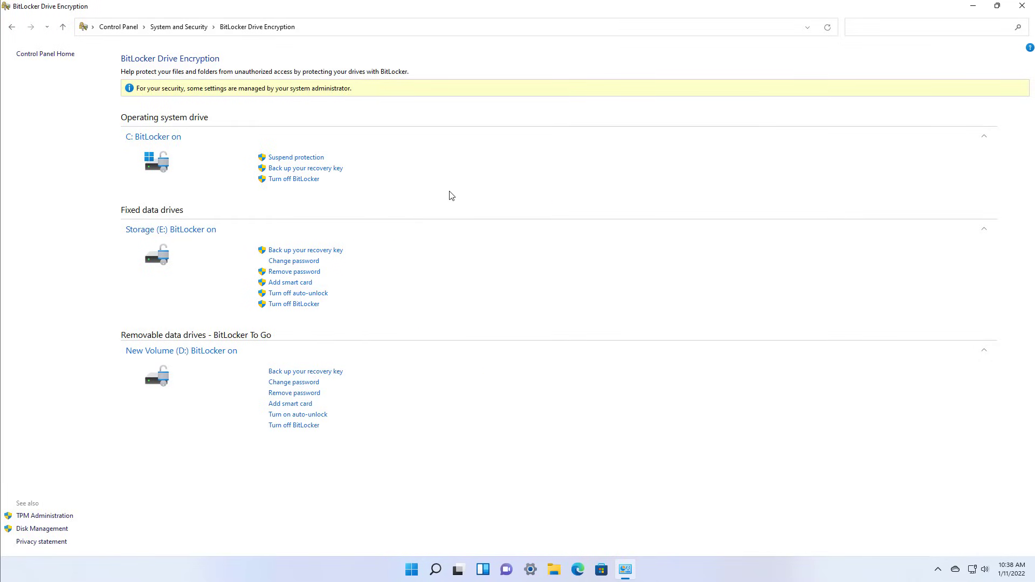
pyautogui.click(287, 184)
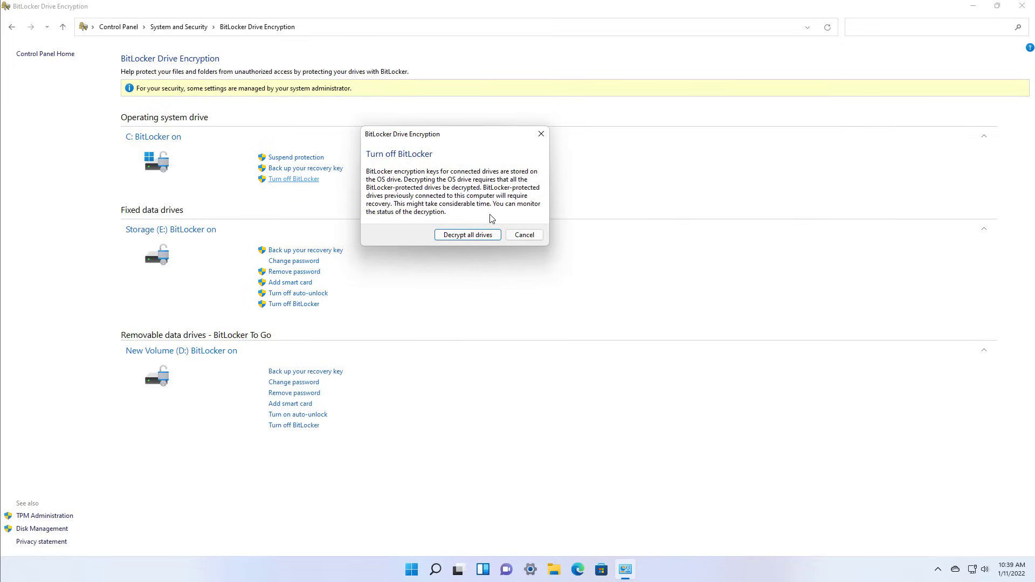
pyautogui.moveTo(480, 135); pyautogui.dragTo(539, 229)
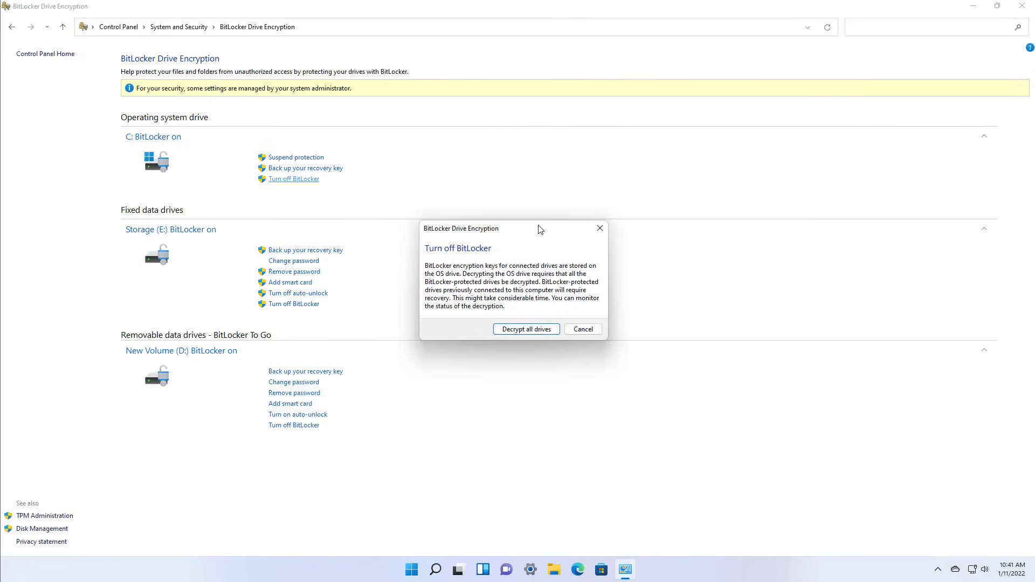
pyautogui.click(600, 229)
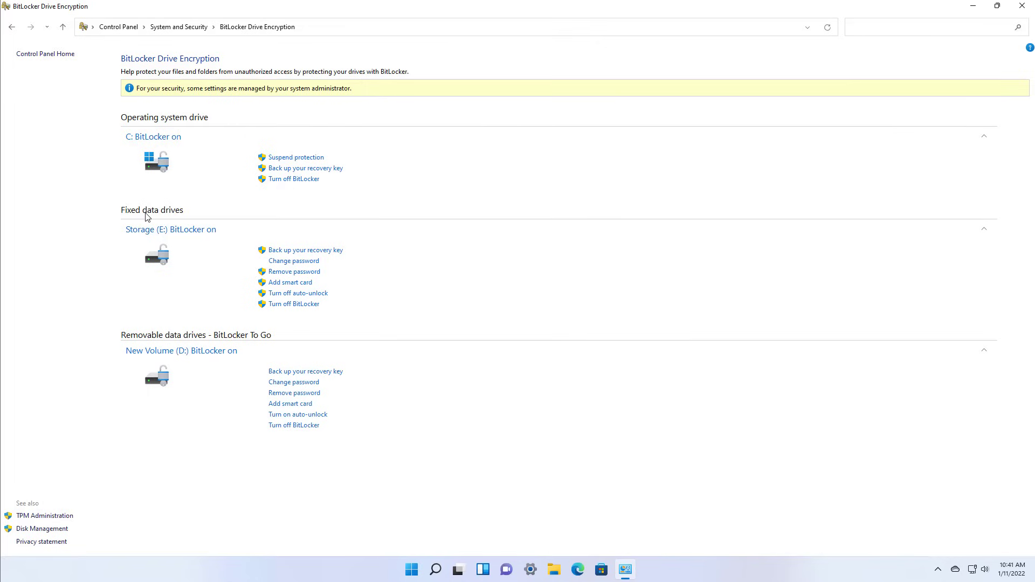
pyautogui.click(290, 262)
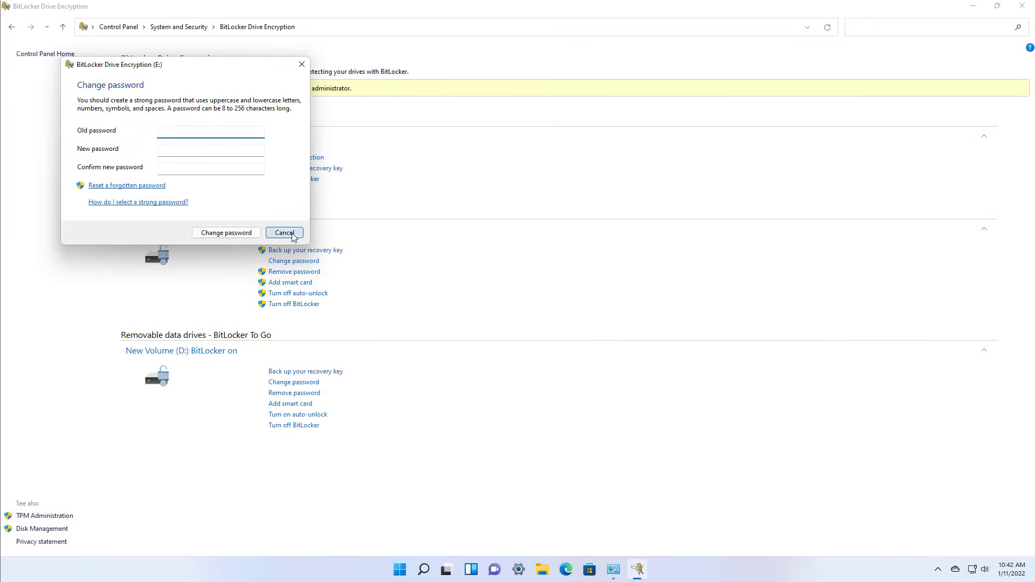
pyautogui.click(294, 237)
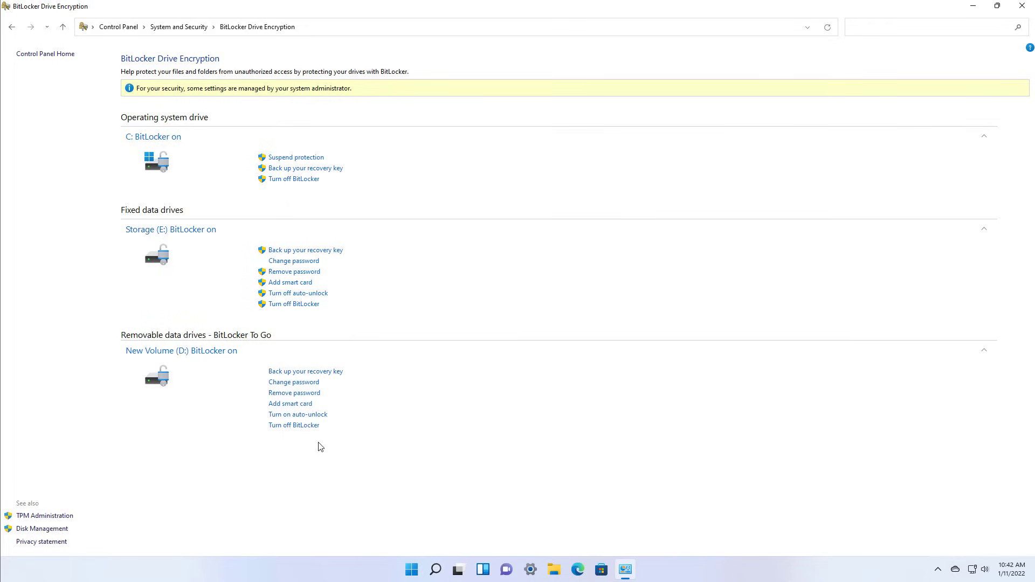
# Step: Cancel the Turn off BitLocker prompts for C: and E:, then bring up C:'s again
pyautogui.click(303, 184)
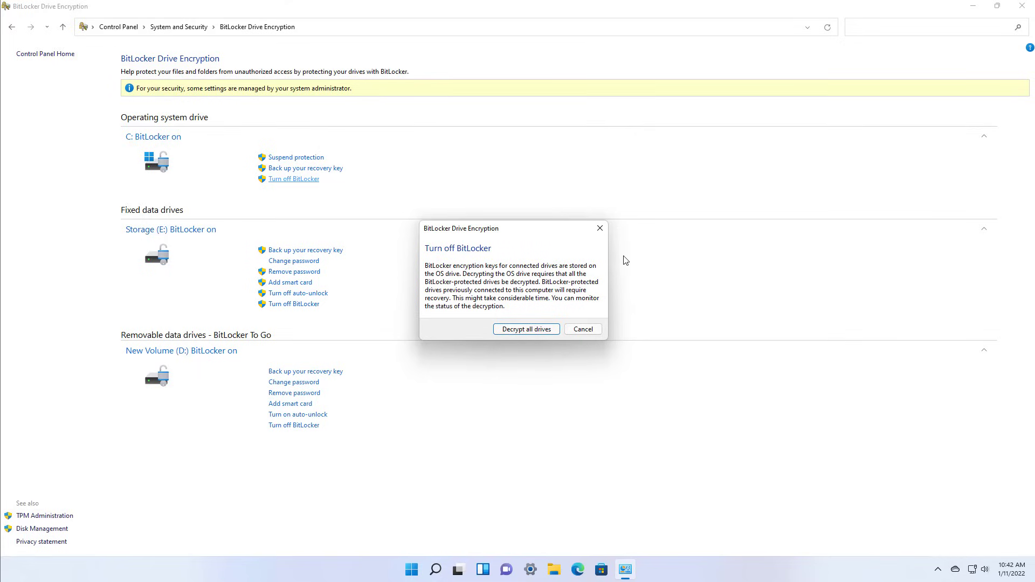
pyautogui.click(600, 228)
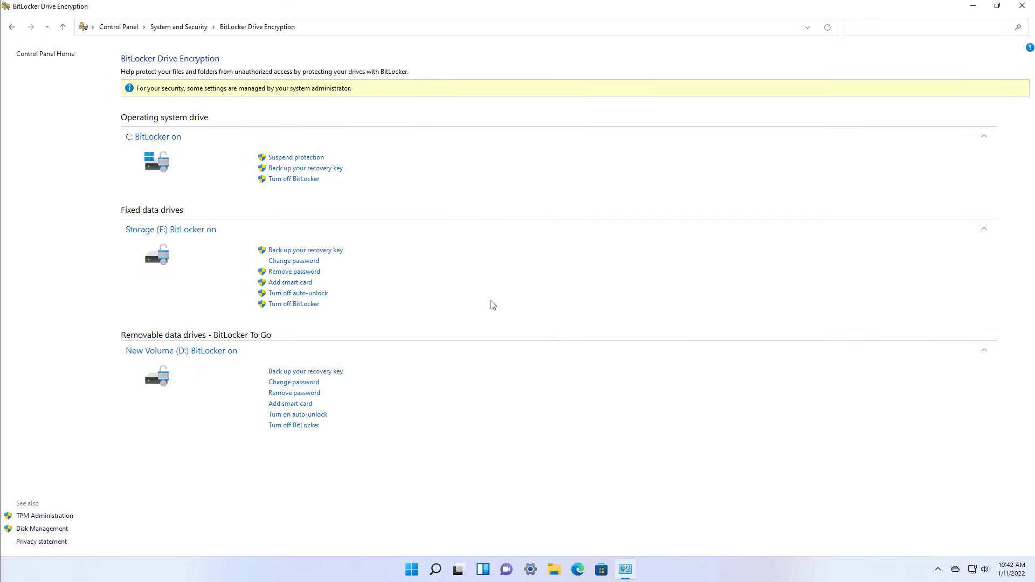
pyautogui.click(302, 304)
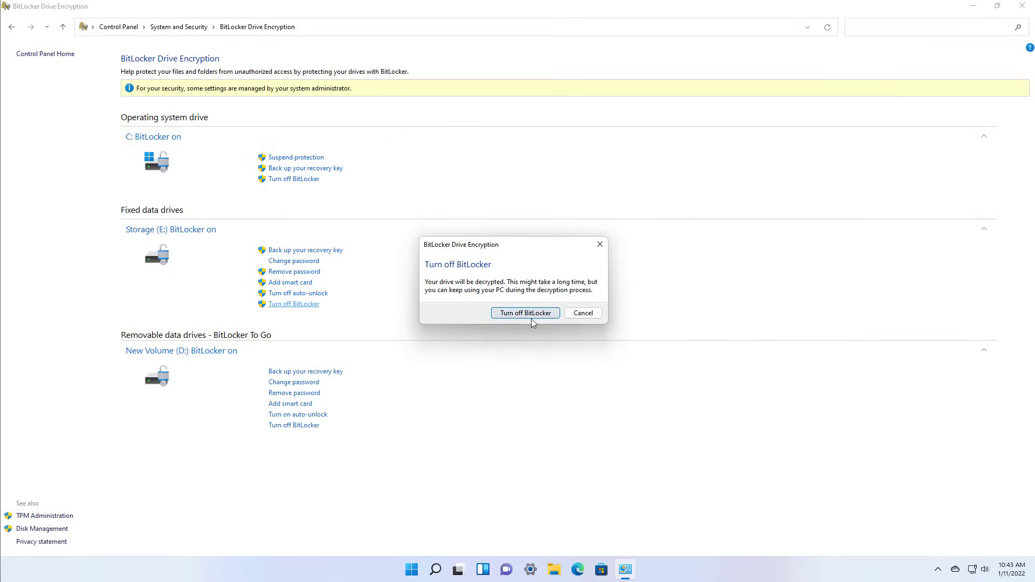
pyautogui.click(602, 247)
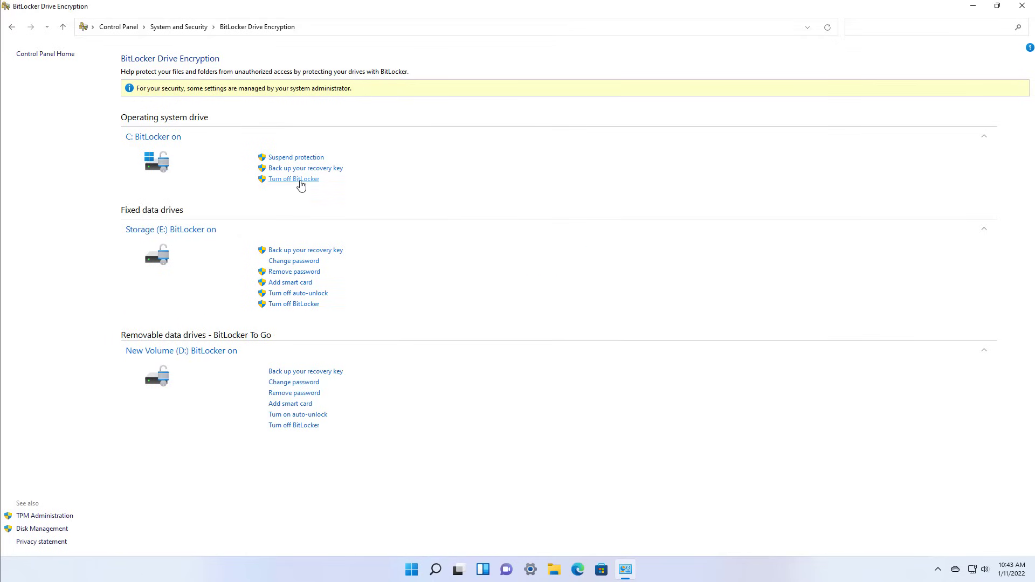
pyautogui.click(300, 182)
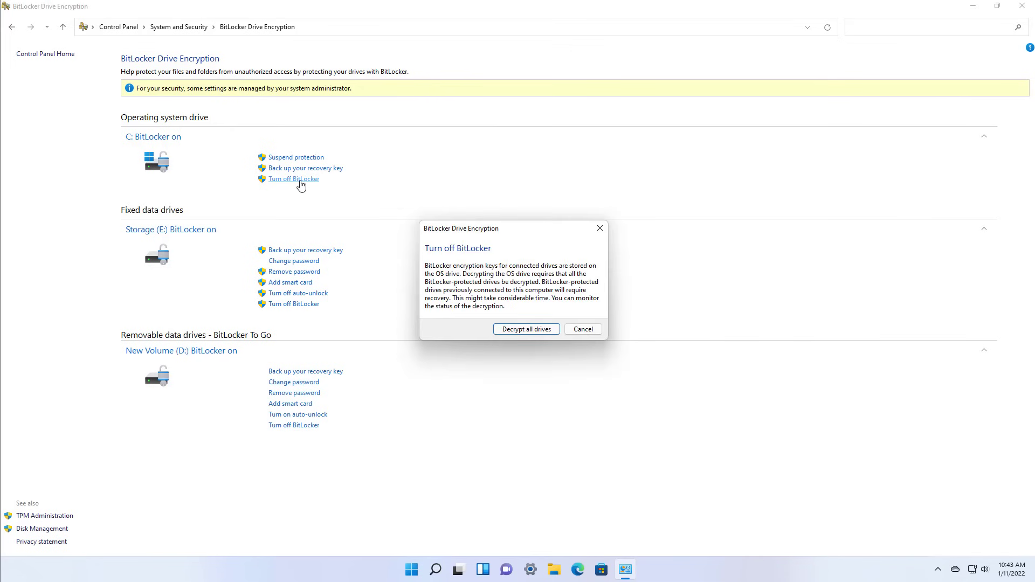
# Step: Confirm Decrypt all drives, then start turning off BitLocker on New Volume (D:)
pyautogui.click(518, 330)
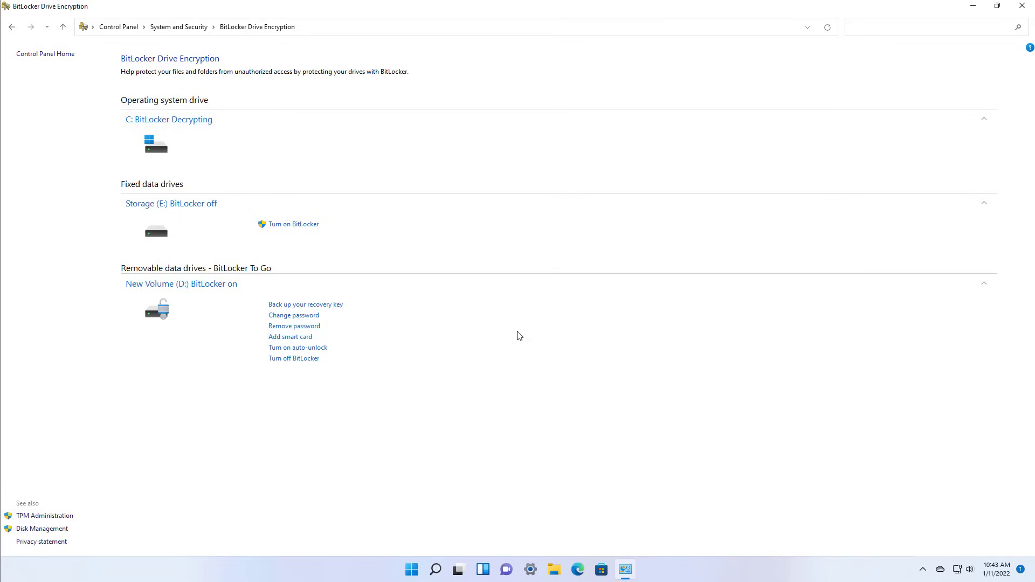
pyautogui.click(292, 360)
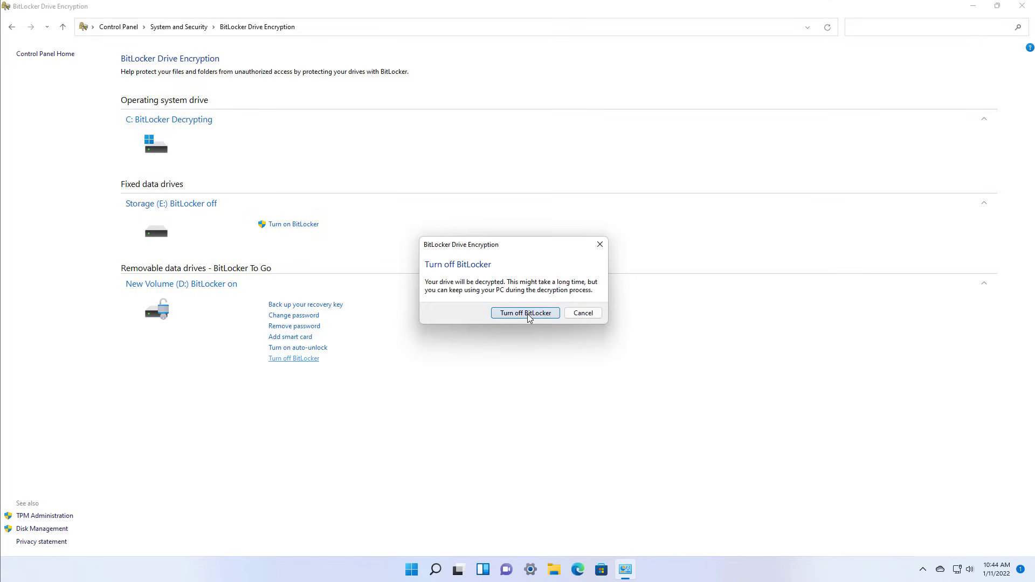